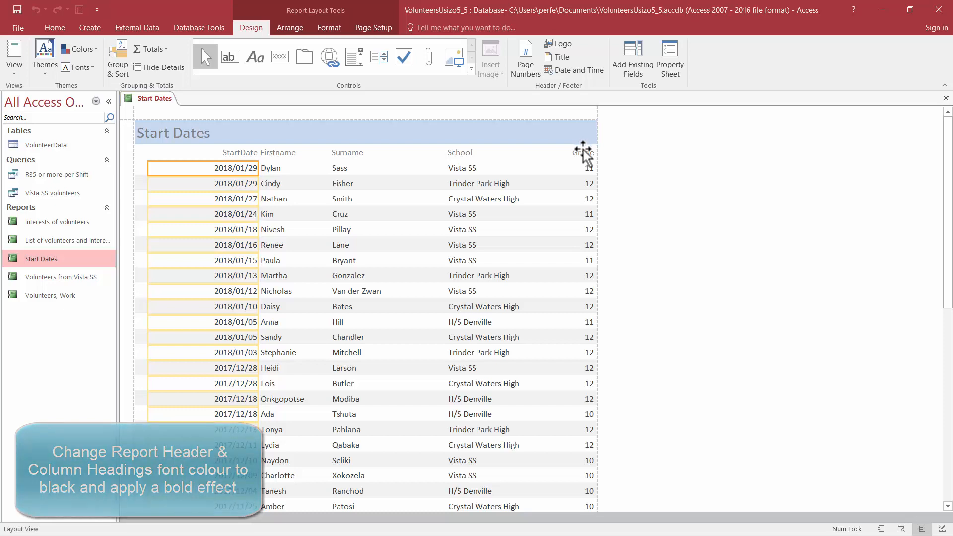
Step: Make the Start Dates report title and all five column headings bold with a black font colour
{"action": "left_click", "coordinate": [584, 153]}
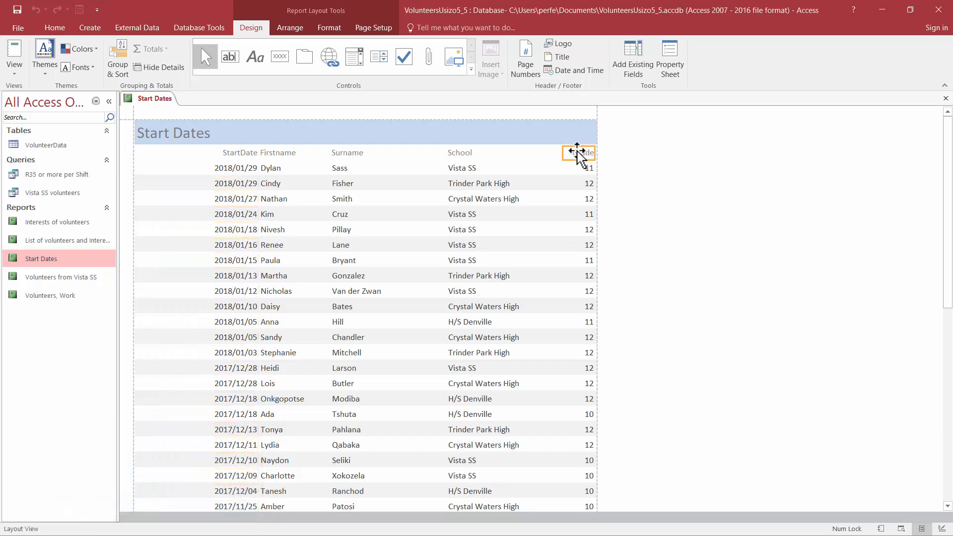
{"action": "left_click", "coordinate": [458, 153], "text": "shift"}
{"action": "left_click", "coordinate": [369, 153], "text": "shift"}
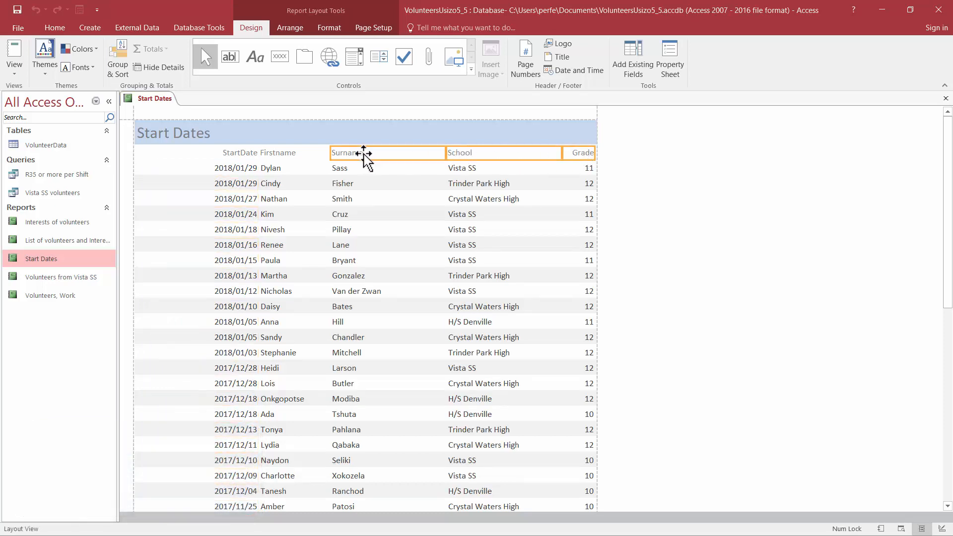
{"action": "left_click", "coordinate": [278, 153], "text": "shift"}
{"action": "left_click", "coordinate": [216, 153], "text": "shift"}
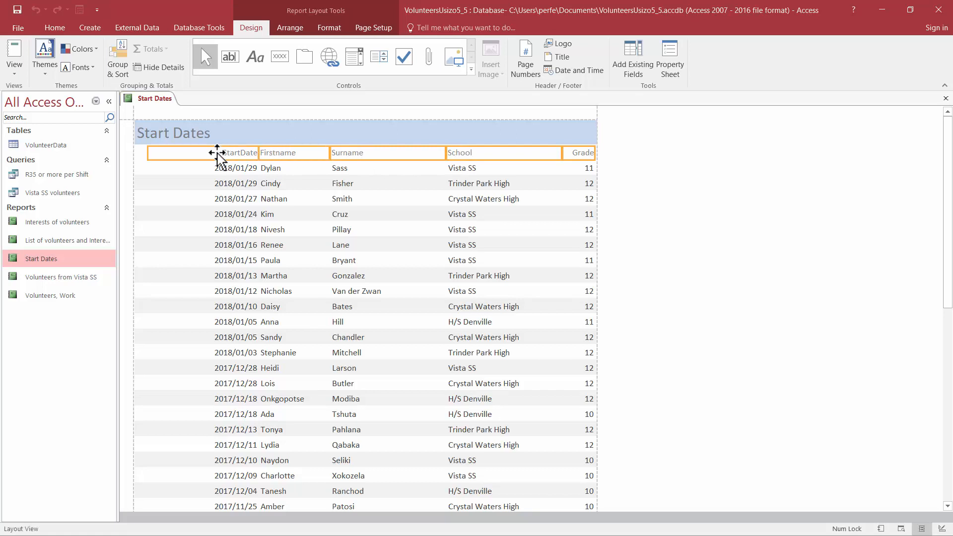
{"action": "left_click", "coordinate": [167, 133], "text": "shift"}
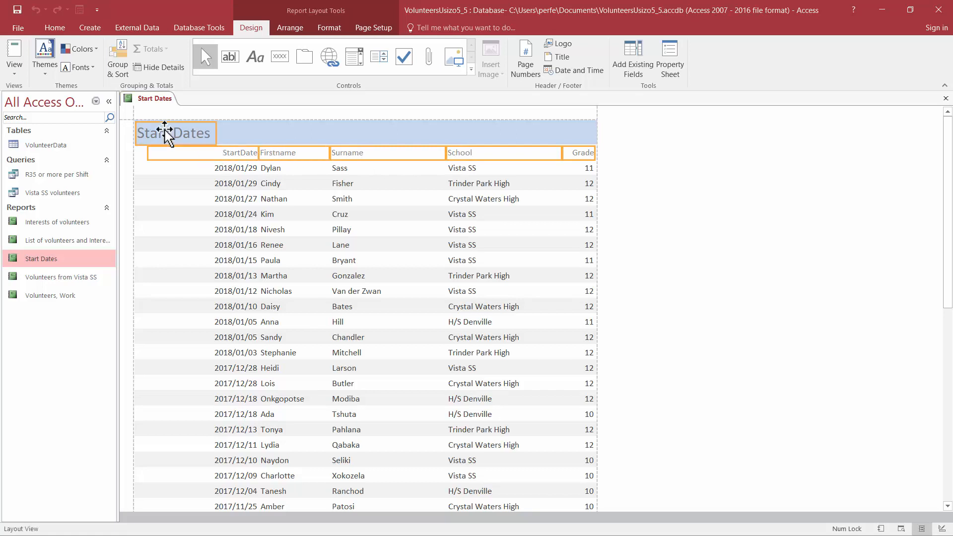
{"action": "left_click", "coordinate": [324, 26]}
{"action": "left_click", "coordinate": [91, 68]}
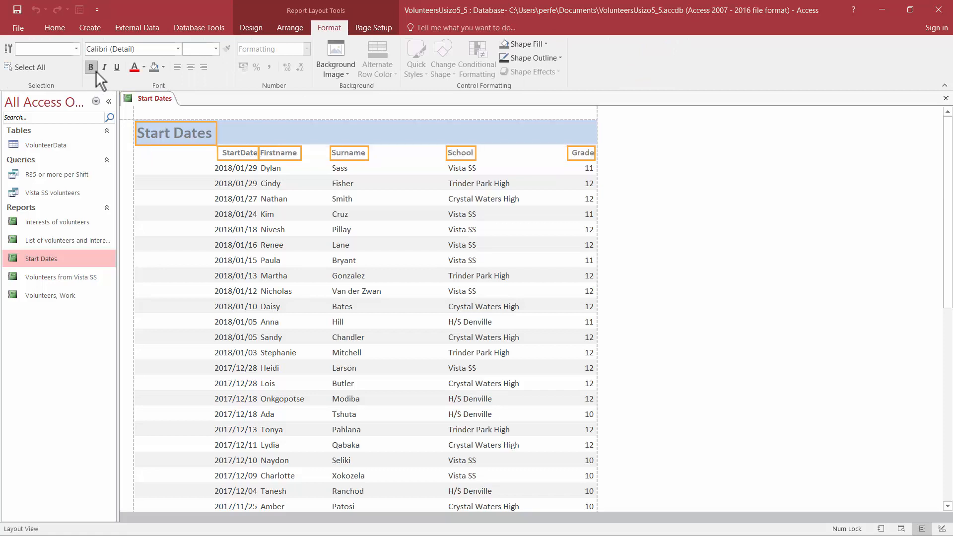
{"action": "left_click", "coordinate": [142, 68]}
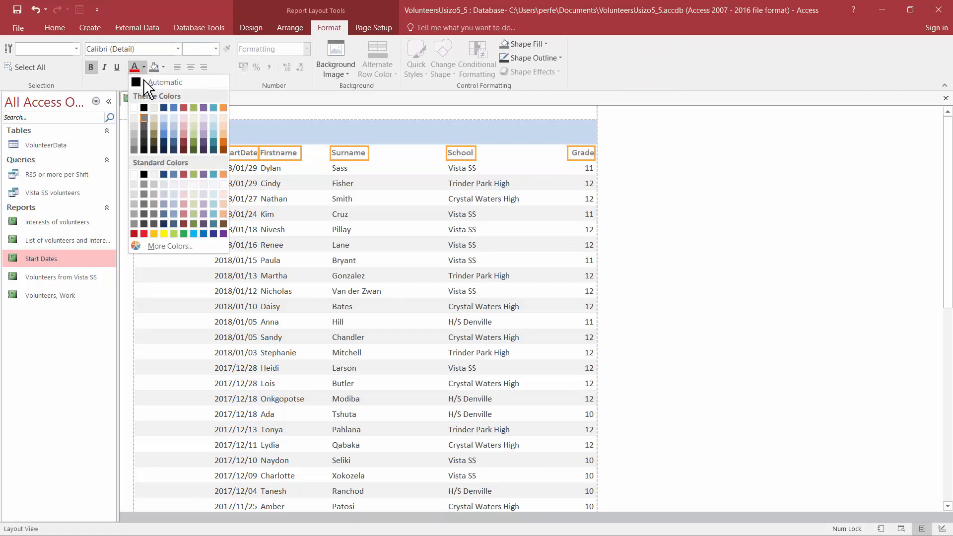
{"action": "left_click", "coordinate": [144, 105]}
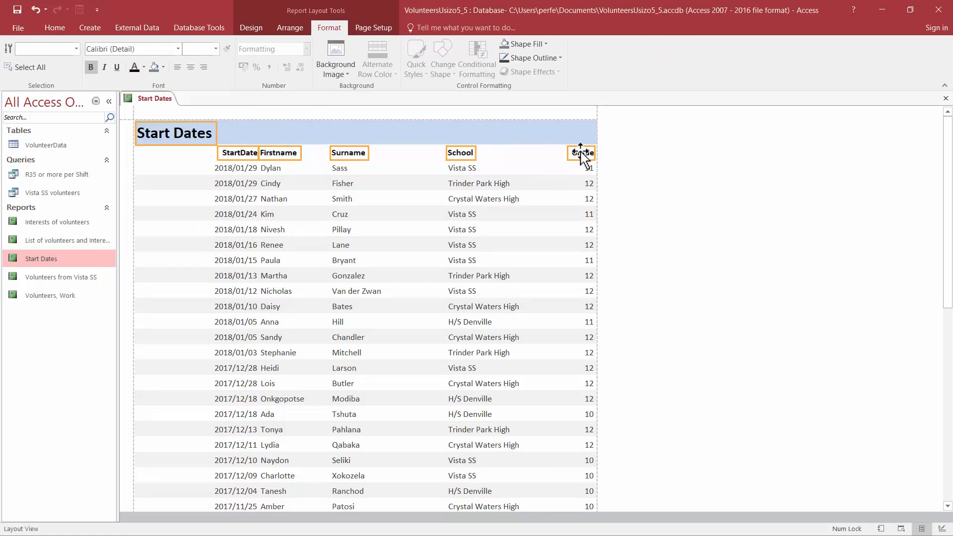
{"action": "left_click", "coordinate": [636, 151]}
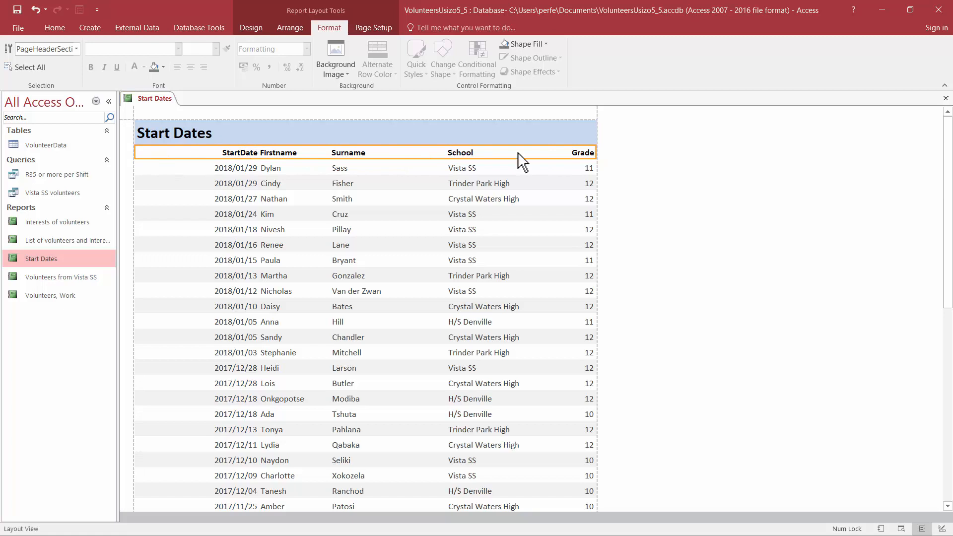
{"action": "left_click", "coordinate": [240, 152]}
{"action": "left_click", "coordinate": [300, 153], "text": "shift"}
{"action": "left_click", "coordinate": [362, 153], "text": "shift"}
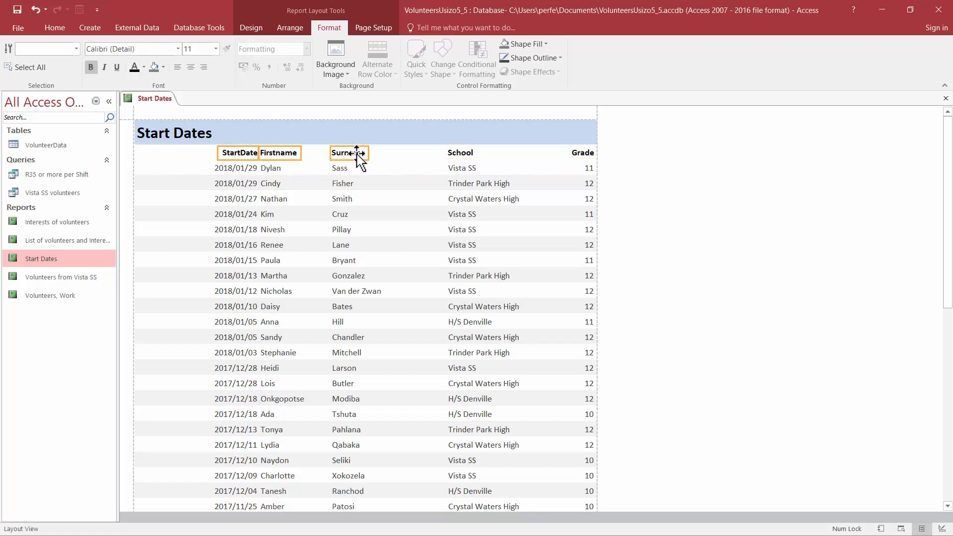
{"action": "left_click", "coordinate": [457, 153], "text": "shift"}
{"action": "left_click", "coordinate": [594, 153], "text": "shift"}
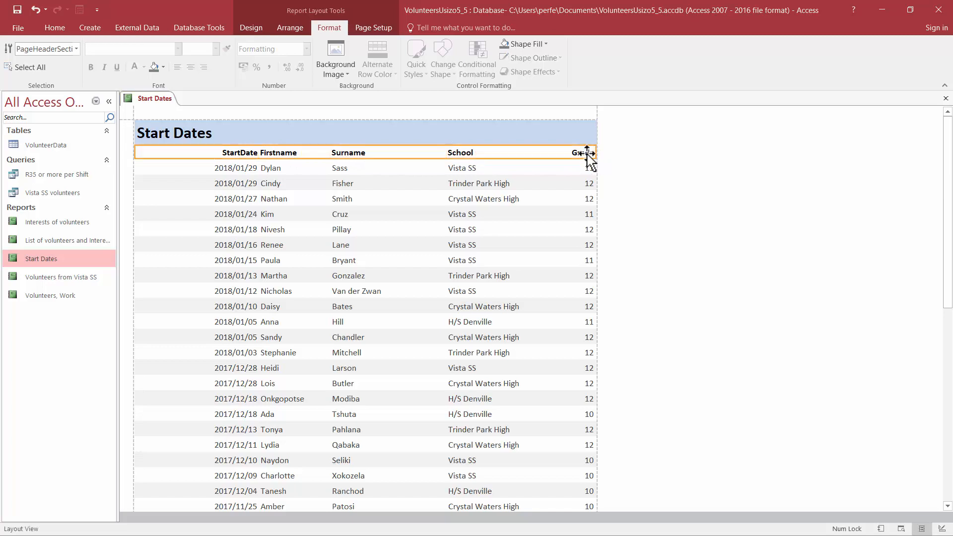
Step: Set the font size of the Grade, School, Surname, Firstname and StartDate column headings to 12
{"action": "left_click", "coordinate": [587, 153]}
{"action": "left_click", "coordinate": [460, 152], "text": "shift"}
{"action": "left_click", "coordinate": [347, 153], "text": "shift"}
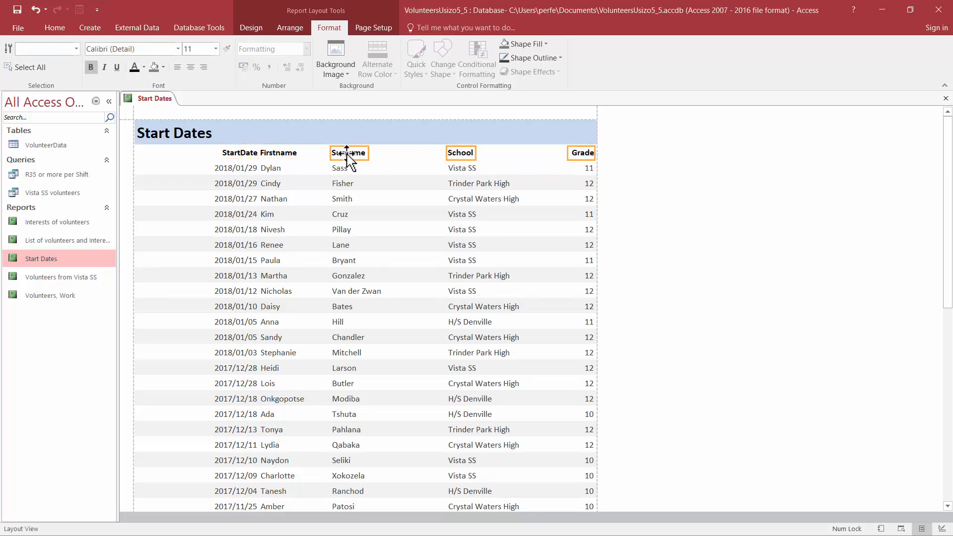
{"action": "left_click", "coordinate": [263, 153], "text": "shift"}
{"action": "left_click", "coordinate": [232, 154], "text": "shift"}
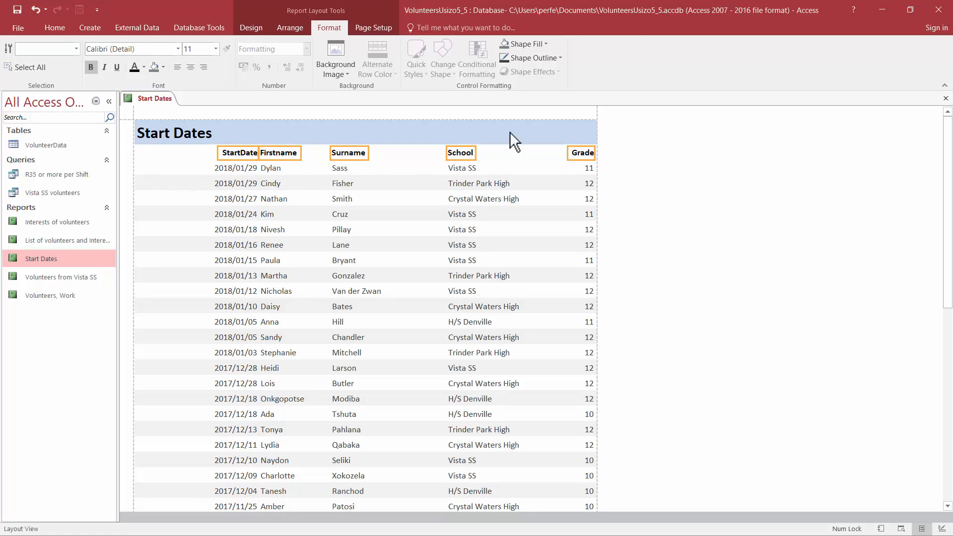
{"action": "left_click", "coordinate": [213, 51]}
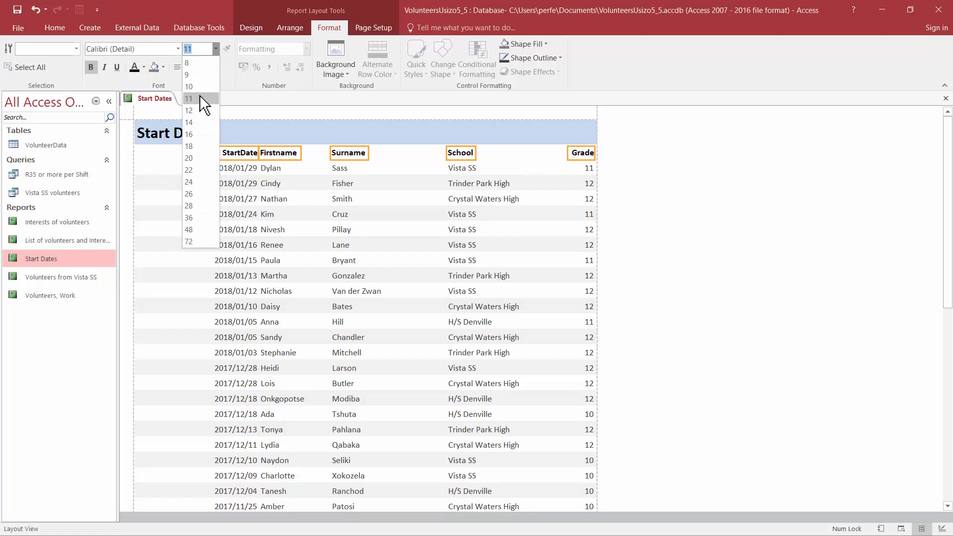
{"action": "left_click", "coordinate": [198, 110]}
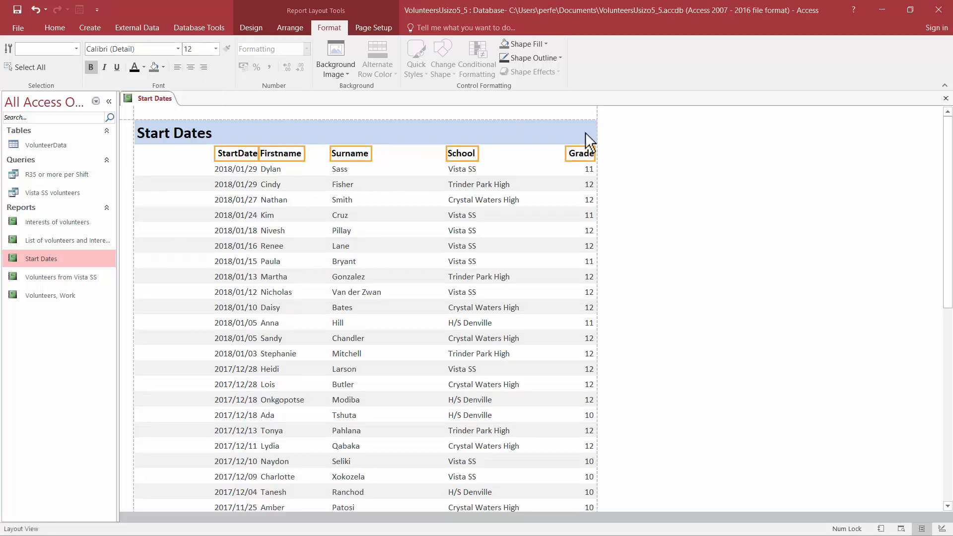
{"action": "left_click", "coordinate": [644, 160]}
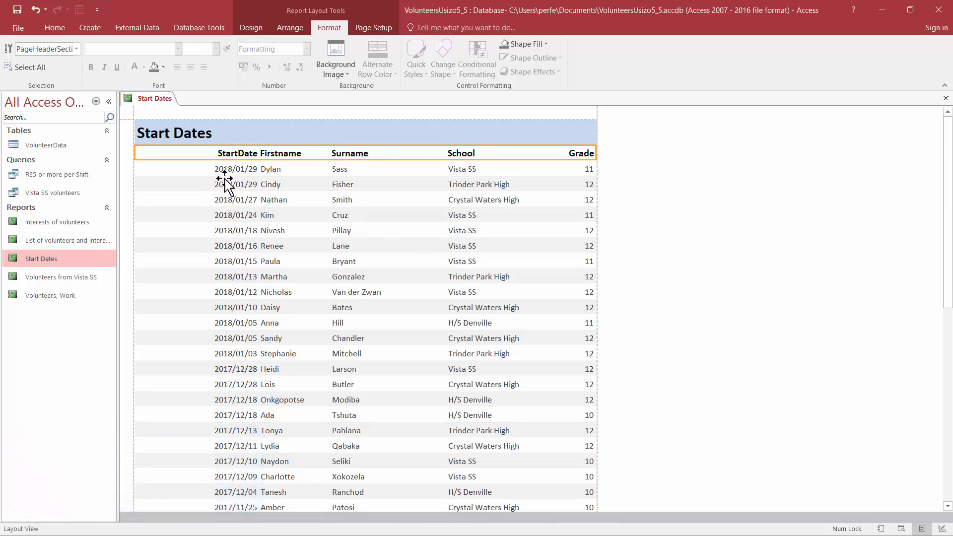
Step: Left-align the StartDate values and heading, and extend the heading's left edge to line up with the dates
{"action": "left_click", "coordinate": [201, 169]}
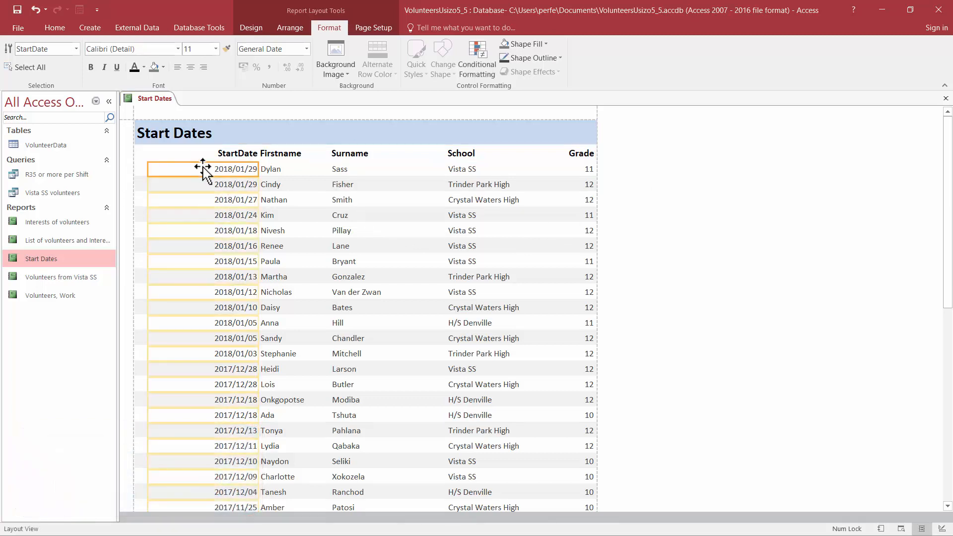
{"action": "left_click", "coordinate": [177, 68]}
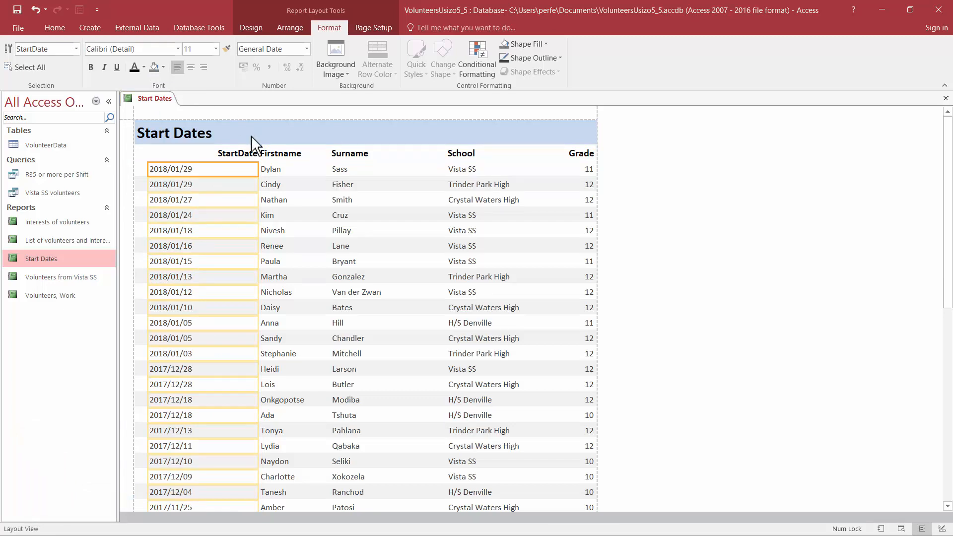
{"action": "left_click", "coordinate": [244, 153]}
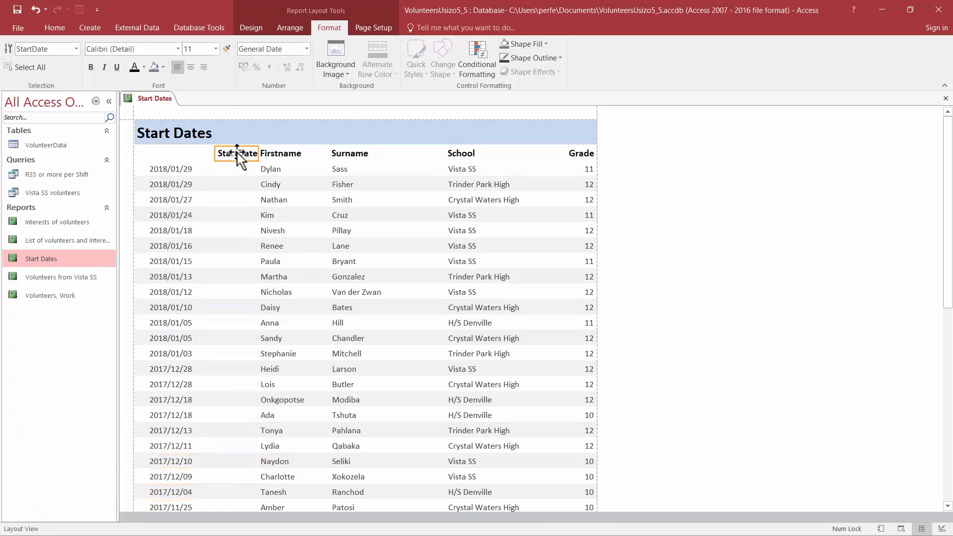
{"action": "left_click", "coordinate": [177, 67]}
{"action": "left_click_drag", "start_coordinate": [214, 152], "coordinate": [147, 152]}
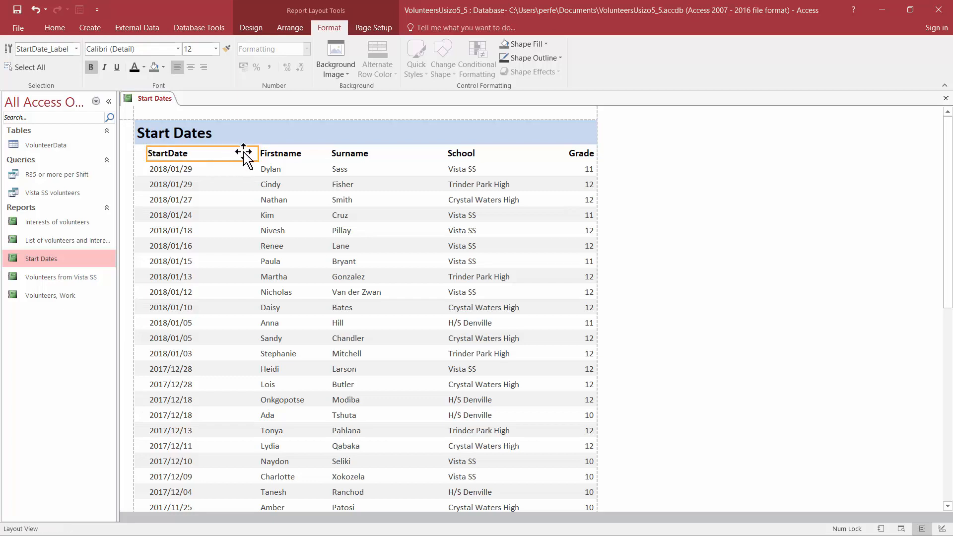
Step: Narrow the StartDate heading and its date values from the right so they fit their text
{"action": "left_click_drag", "start_coordinate": [257, 154], "coordinate": [200, 154]}
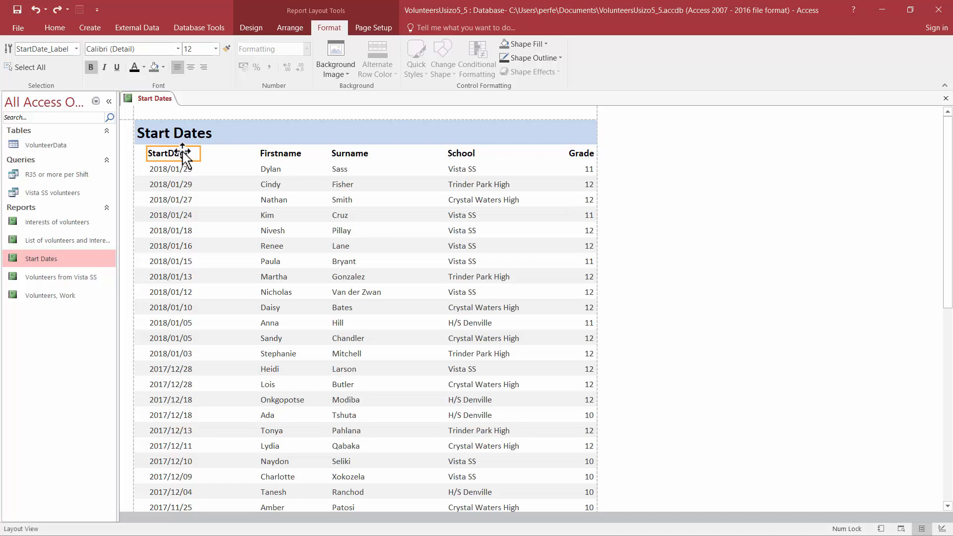
{"action": "left_click", "coordinate": [184, 170]}
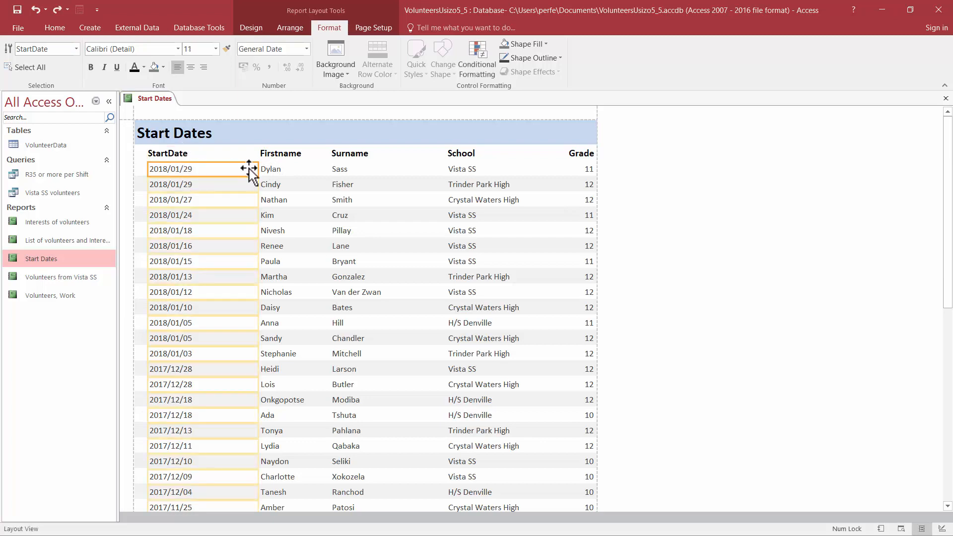
{"action": "left_click_drag", "start_coordinate": [258, 169], "coordinate": [205, 169]}
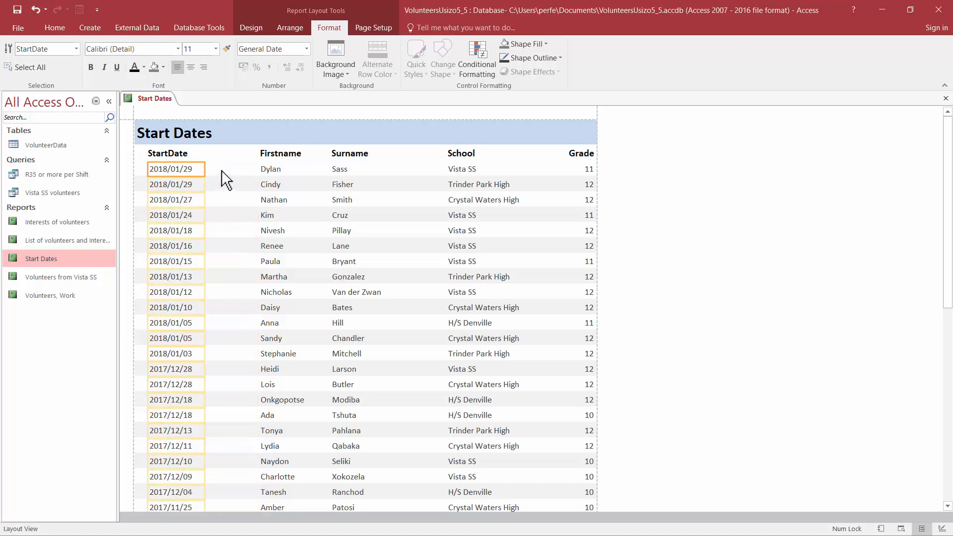
Step: Extend the Firstname heading and values left towards the StartDate column, and narrow both from the right
{"action": "left_click", "coordinate": [278, 154]}
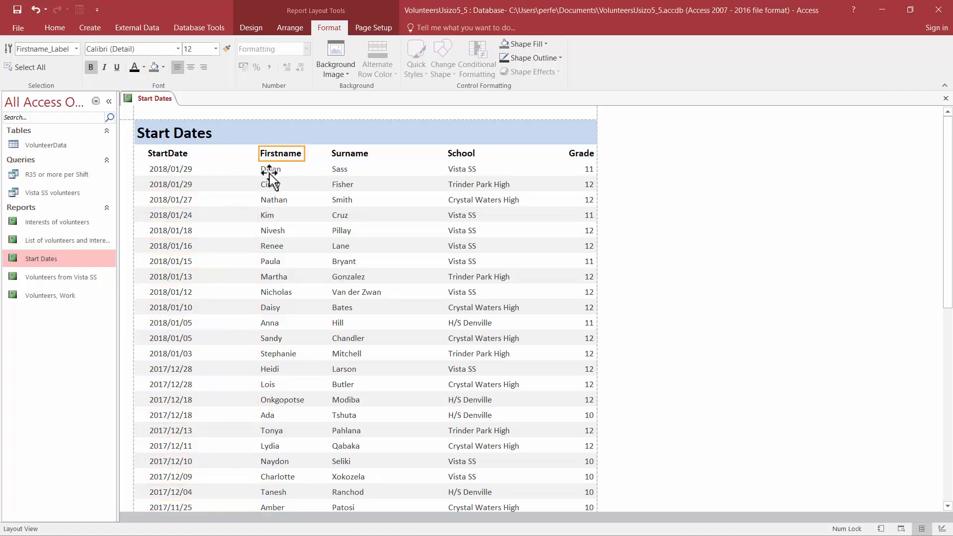
{"action": "left_click", "coordinate": [271, 169], "text": "shift"}
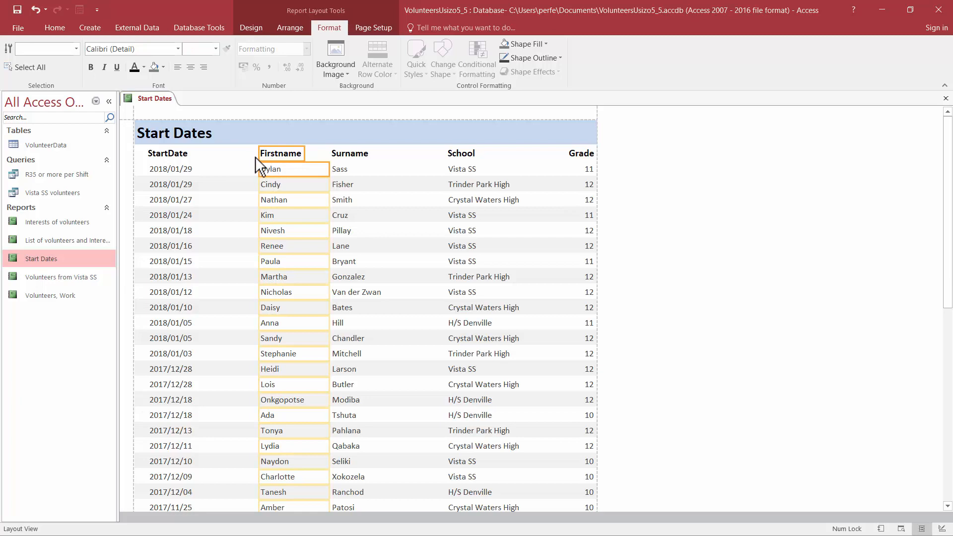
{"action": "left_click_drag", "start_coordinate": [255, 156], "coordinate": [210, 158]}
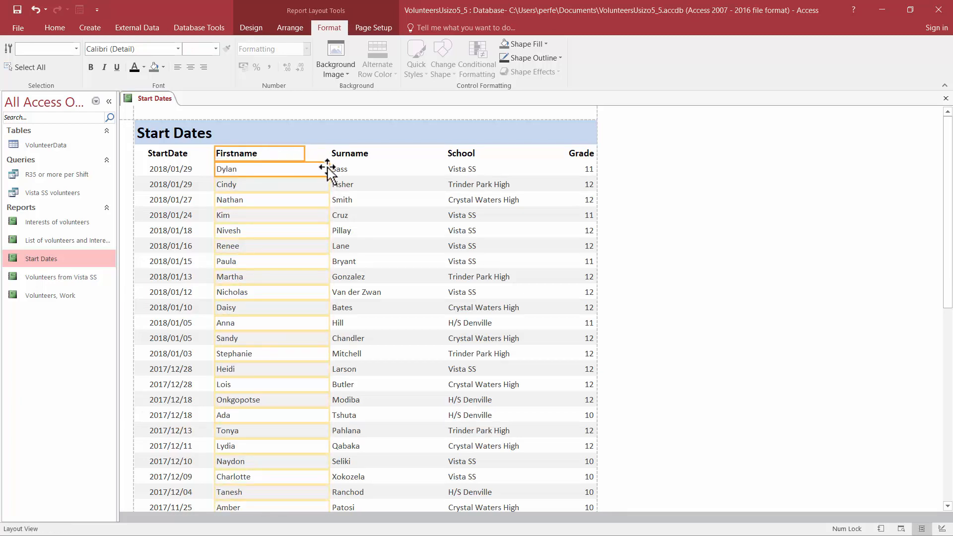
{"action": "left_click_drag", "start_coordinate": [327, 169], "coordinate": [285, 166]}
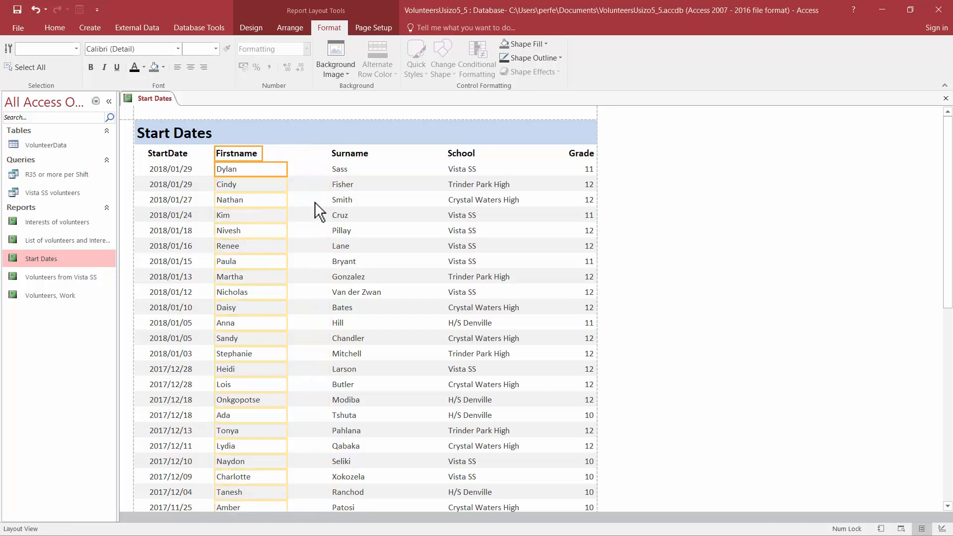
Step: Extend the Surname heading and values left towards the Firstname column, and narrow the column from the right
{"action": "left_click", "coordinate": [349, 153]}
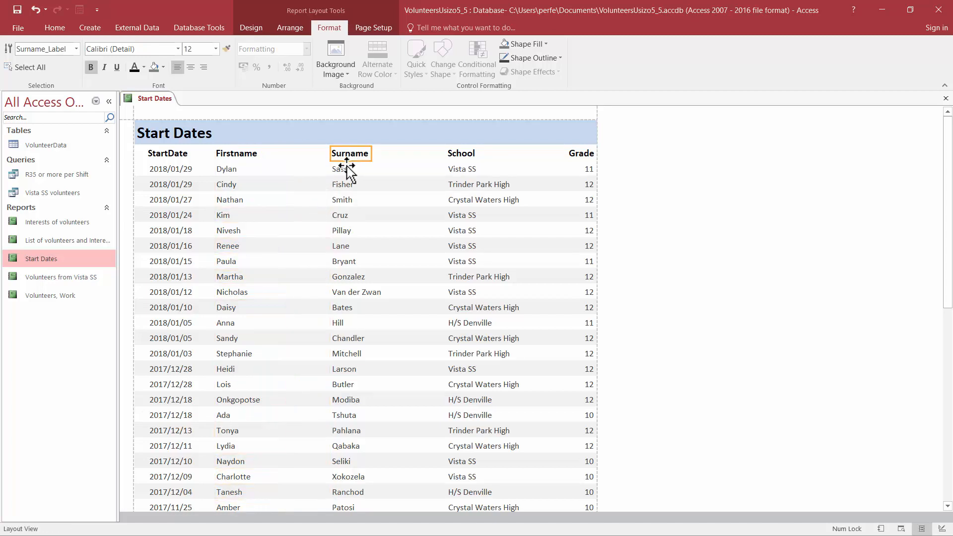
{"action": "left_click", "coordinate": [343, 168], "text": "shift"}
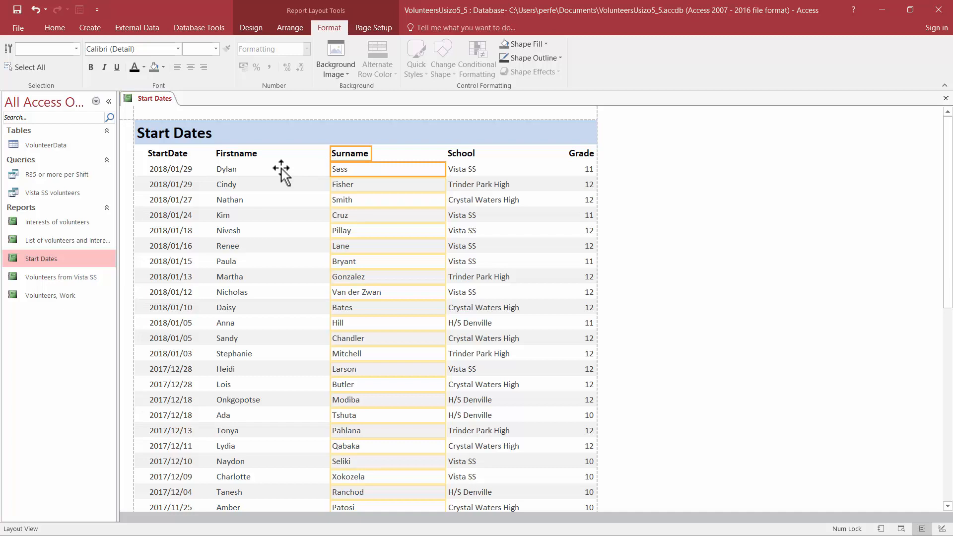
{"action": "left_click_drag", "start_coordinate": [352, 158], "coordinate": [314, 159]}
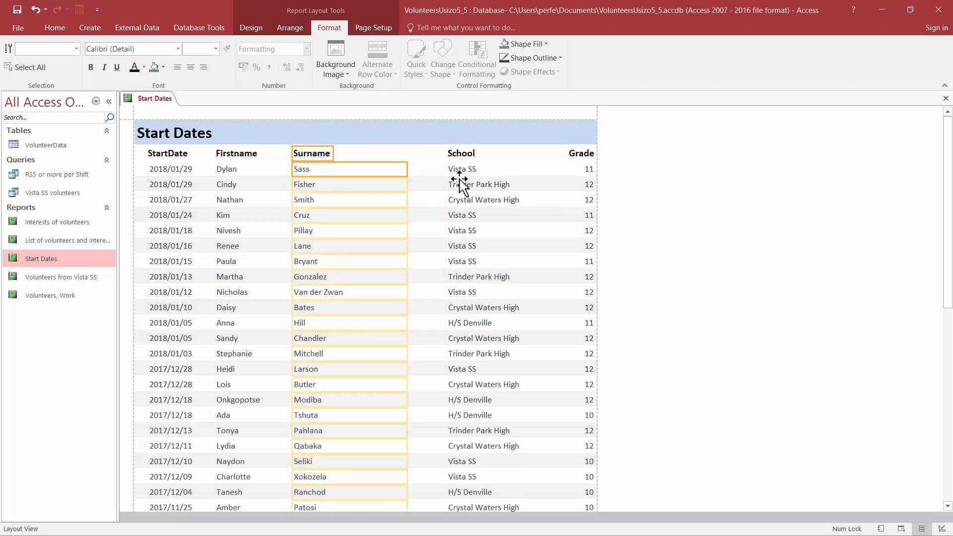
{"action": "key", "text": "ctrl+z"}
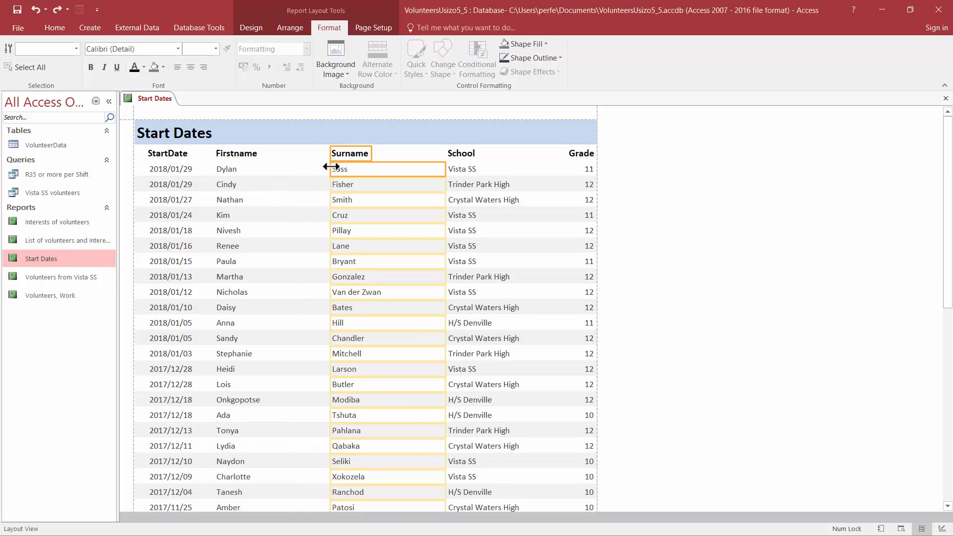
{"action": "left_click_drag", "start_coordinate": [331, 167], "coordinate": [278, 167]}
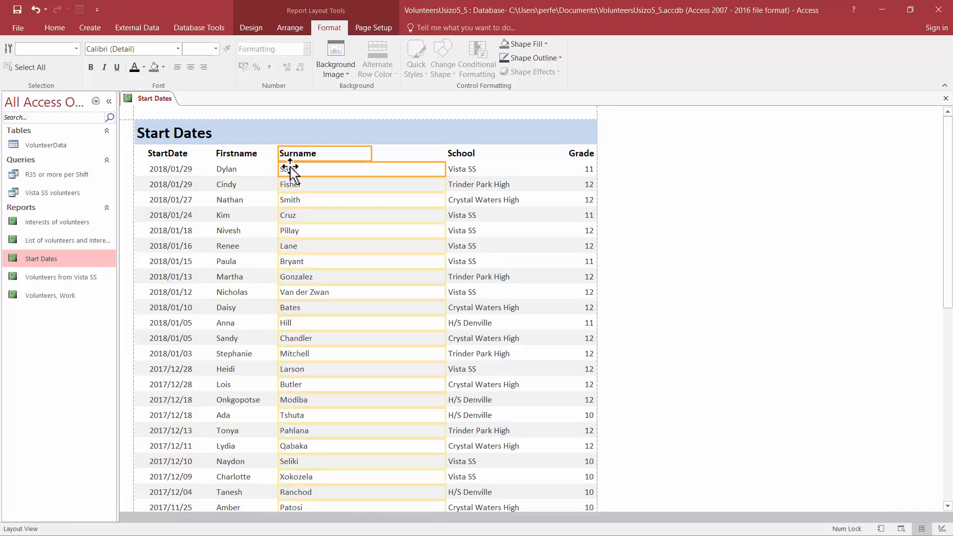
{"action": "left_click_drag", "start_coordinate": [444, 169], "coordinate": [350, 169]}
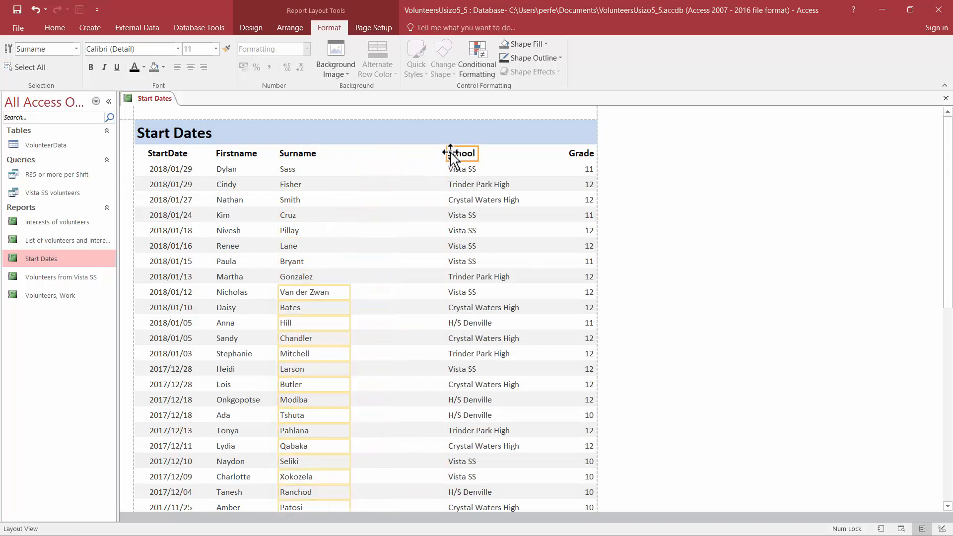
Step: Extend the School heading and values left towards the Surname column, and narrow the values from the right to fit the school names
{"action": "left_click", "coordinate": [452, 168]}
{"action": "left_click_drag", "start_coordinate": [451, 170], "coordinate": [368, 155]}
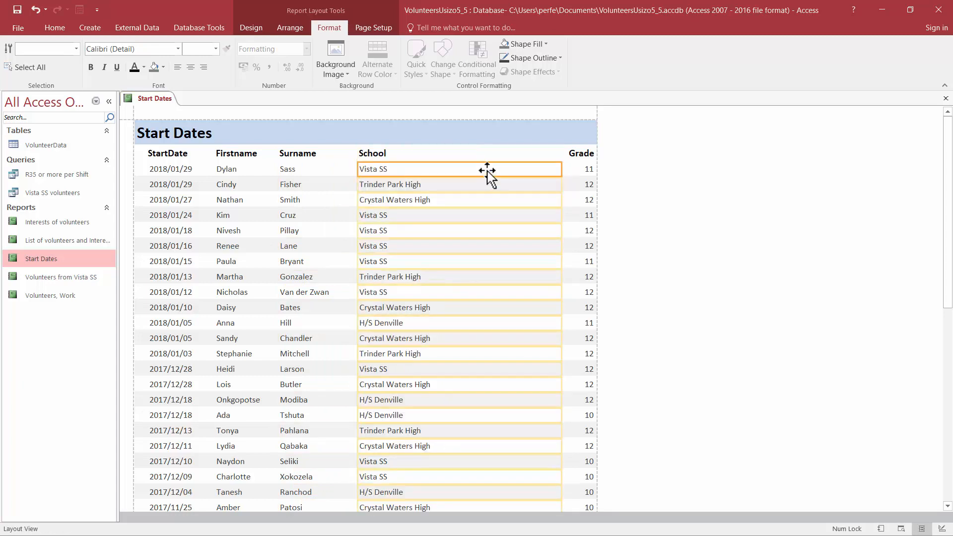
{"action": "left_click_drag", "start_coordinate": [560, 169], "coordinate": [450, 168]}
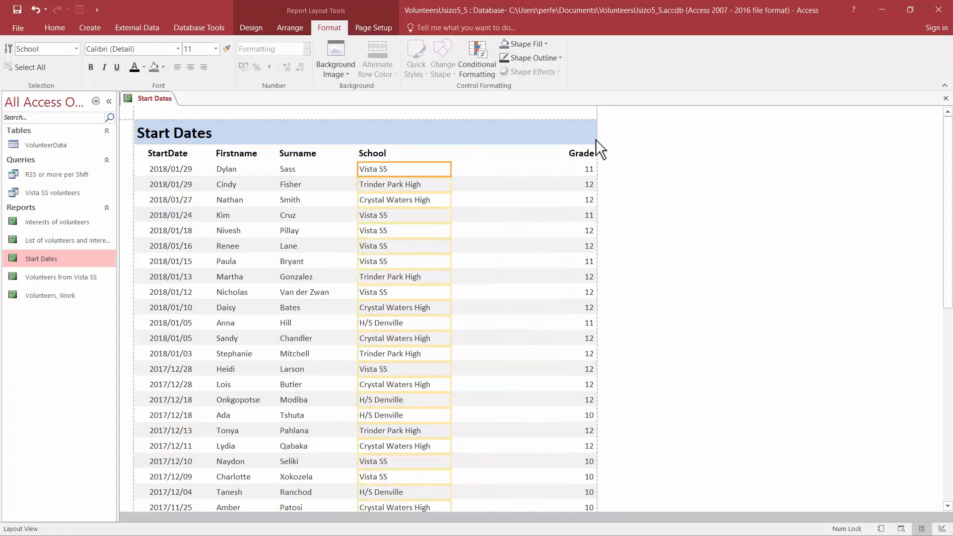
Step: Extend the Grade heading and values left towards the School column, and narrow both from the right
{"action": "left_click", "coordinate": [581, 163]}
{"action": "left_click_drag", "start_coordinate": [564, 164], "coordinate": [456, 154]}
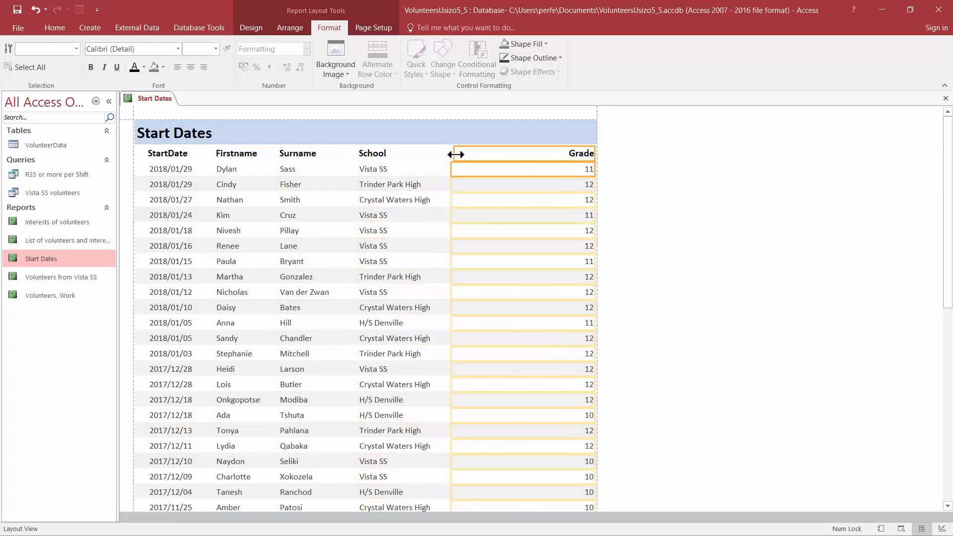
{"action": "left_click_drag", "start_coordinate": [597, 153], "coordinate": [448, 154]}
{"action": "left_click", "coordinate": [462, 158]}
{"action": "left_click", "coordinate": [460, 170]}
{"action": "left_click", "coordinate": [460, 156], "text": "shift"}
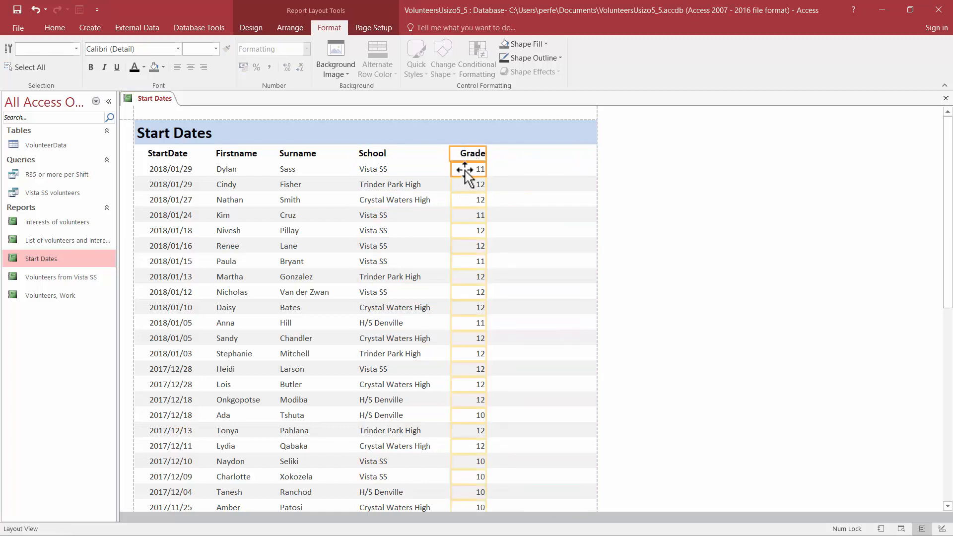
Step: Centre the Grade values and the Grade heading within their column
{"action": "left_click", "coordinate": [465, 169]}
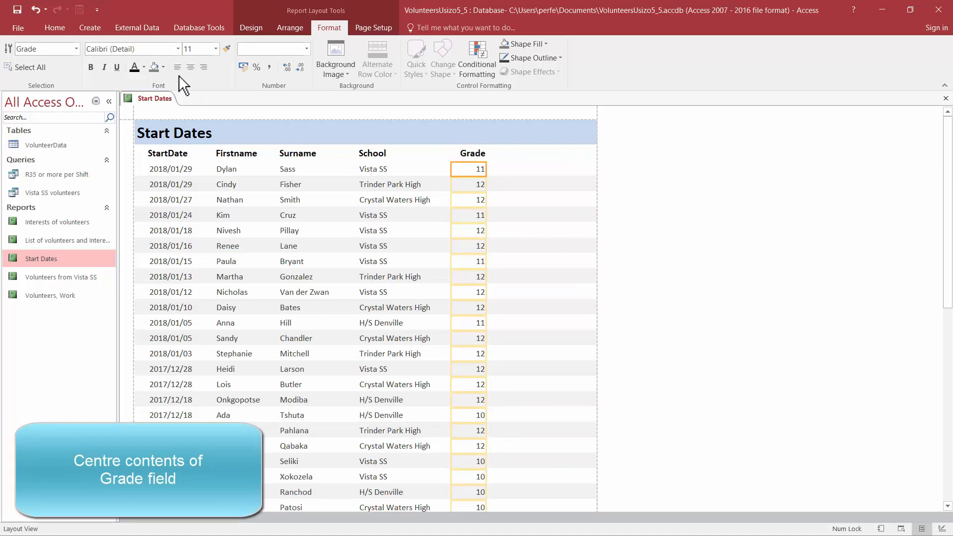
{"action": "left_click", "coordinate": [191, 68]}
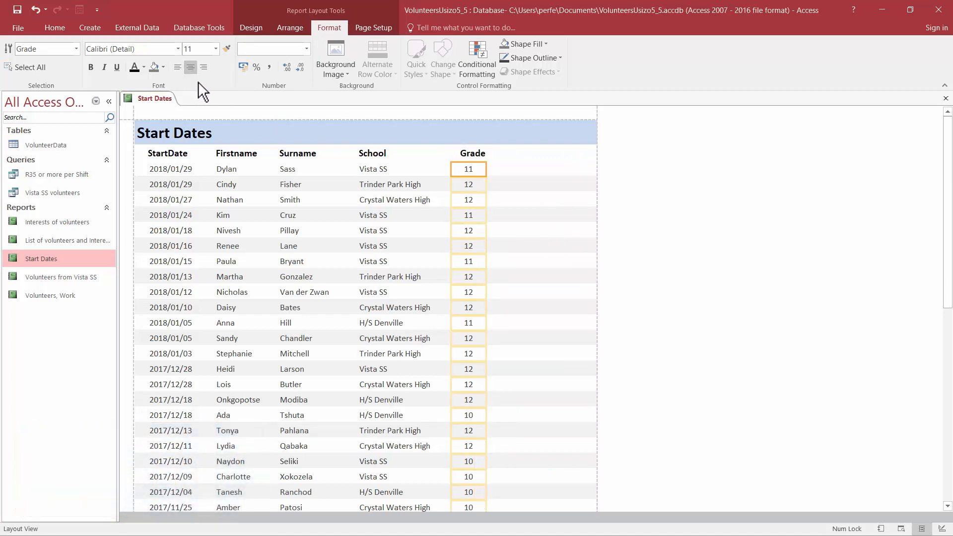
{"action": "left_click", "coordinate": [469, 155]}
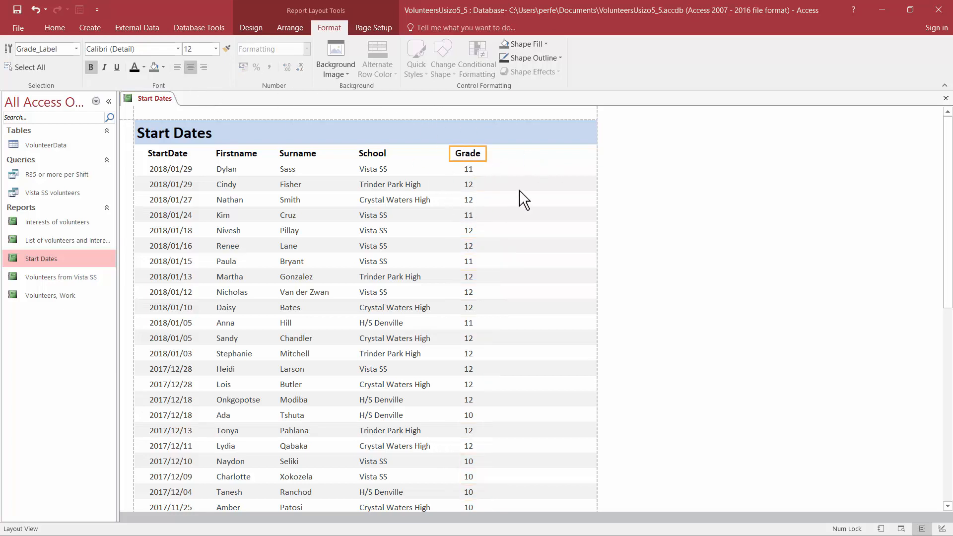
{"action": "left_click", "coordinate": [570, 154]}
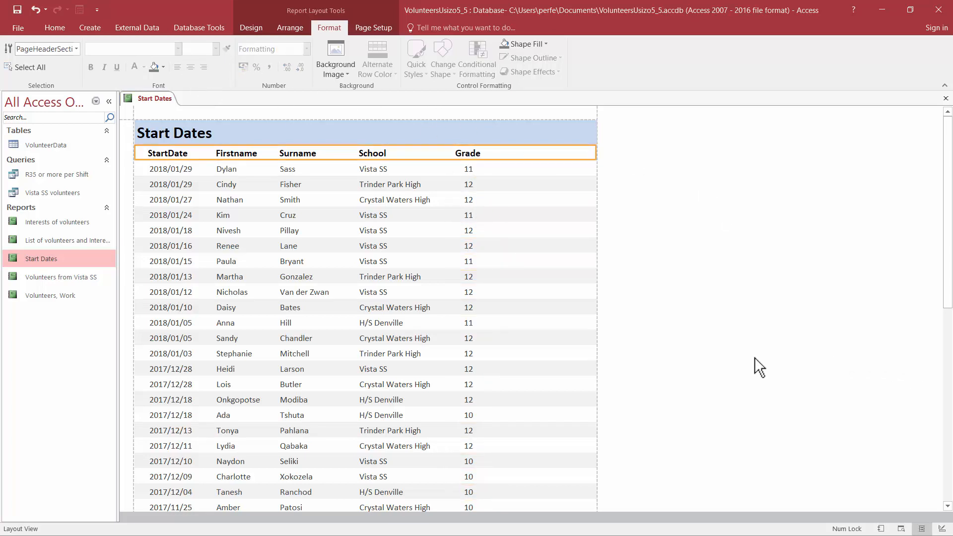
Step: In Design View, remove the Report Header section's background colour by filling it with white
{"action": "left_click", "coordinate": [940, 529]}
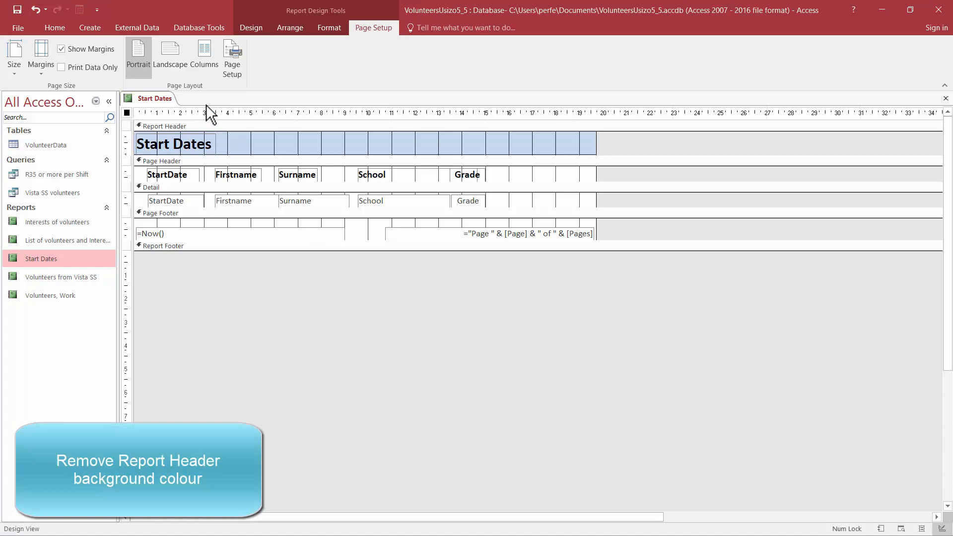
{"action": "left_click", "coordinate": [207, 127]}
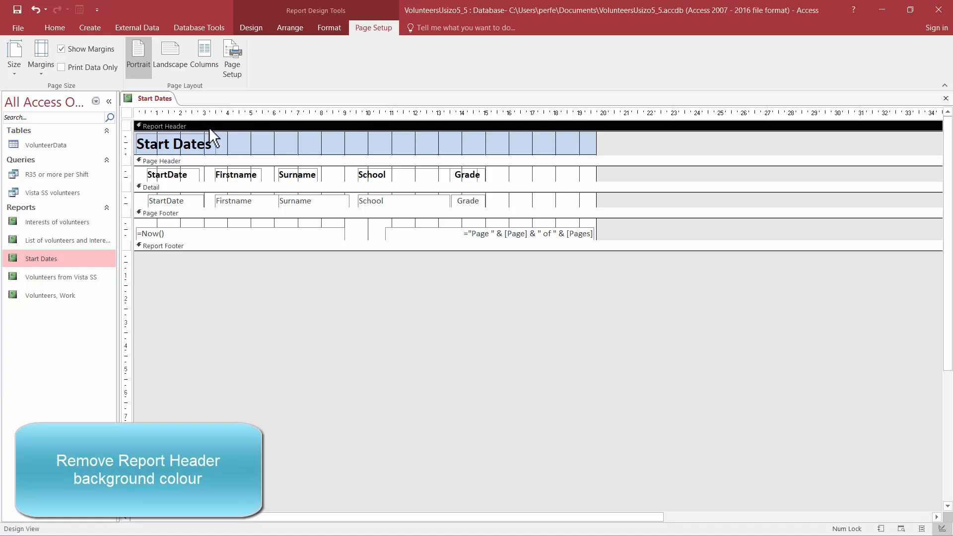
{"action": "left_click", "coordinate": [322, 28]}
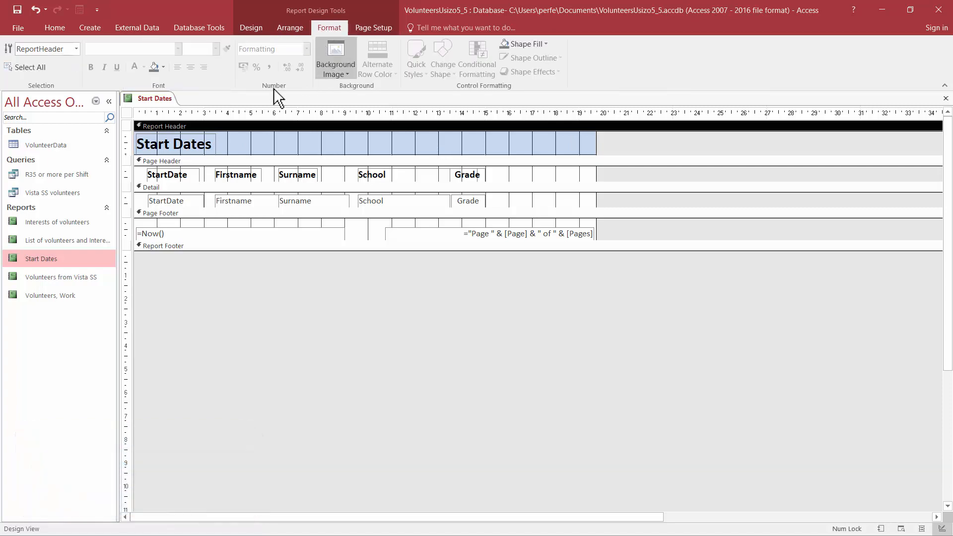
{"action": "left_click", "coordinate": [164, 67]}
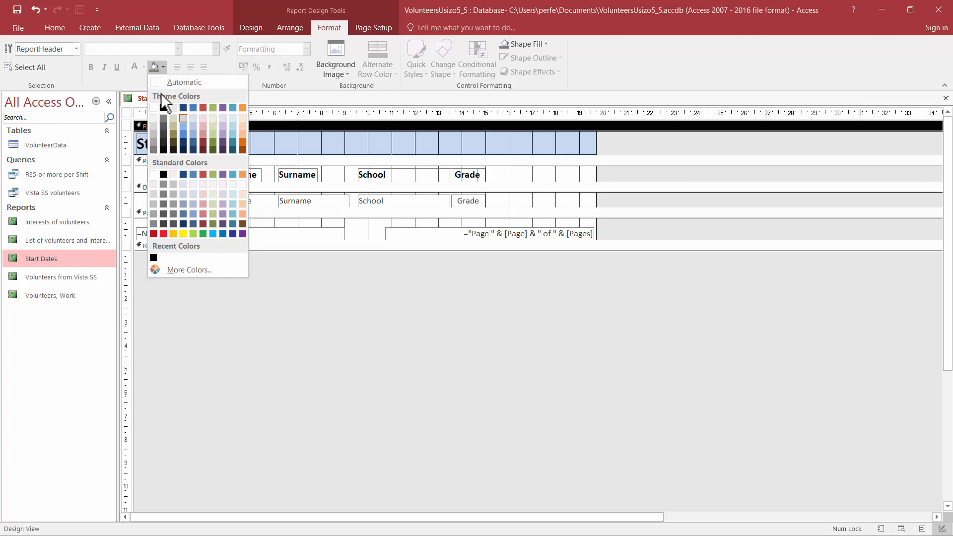
{"action": "left_click", "coordinate": [154, 108]}
{"action": "left_click", "coordinate": [633, 151]}
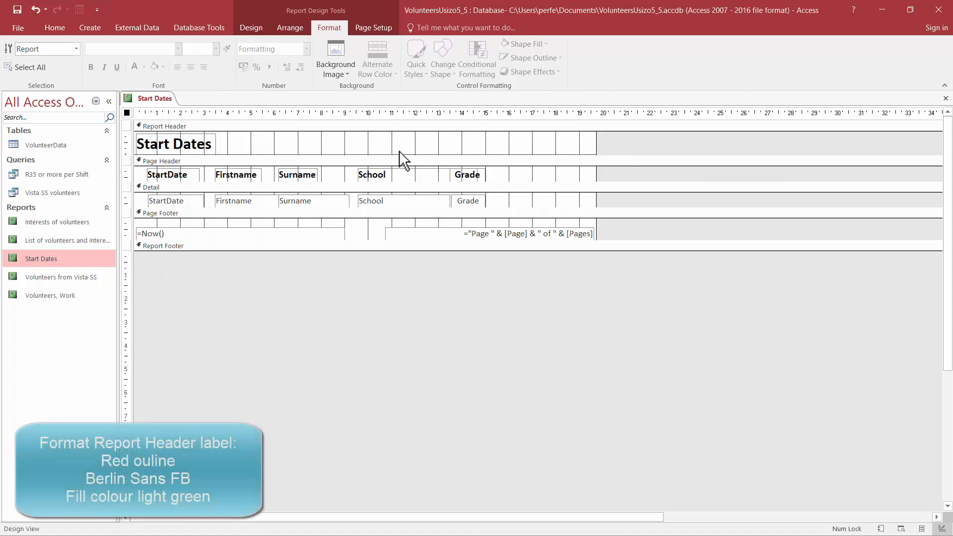
Step: Give the Start Dates title label a red outline and set its font to Berlin Sans FB
{"action": "left_click", "coordinate": [198, 142]}
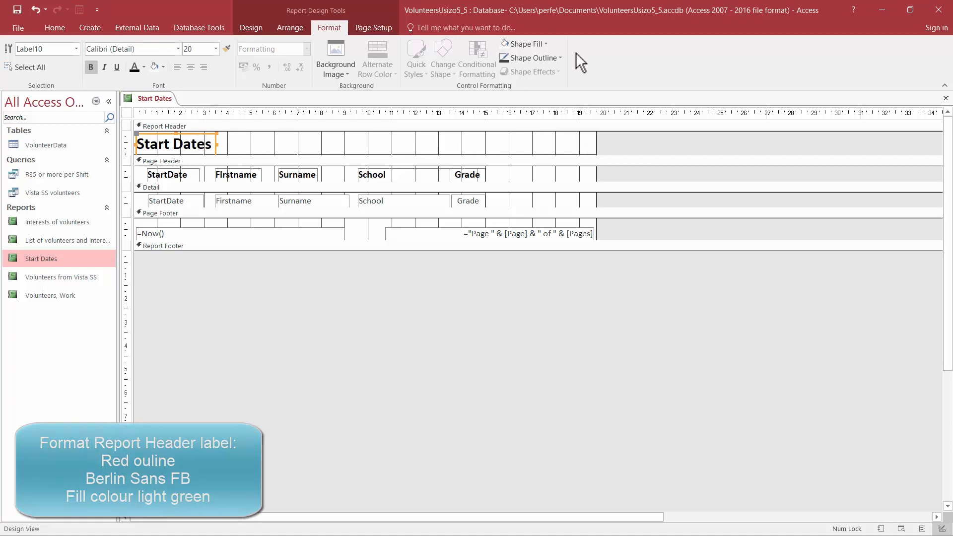
{"action": "left_click", "coordinate": [546, 58]}
{"action": "left_click", "coordinate": [515, 225]}
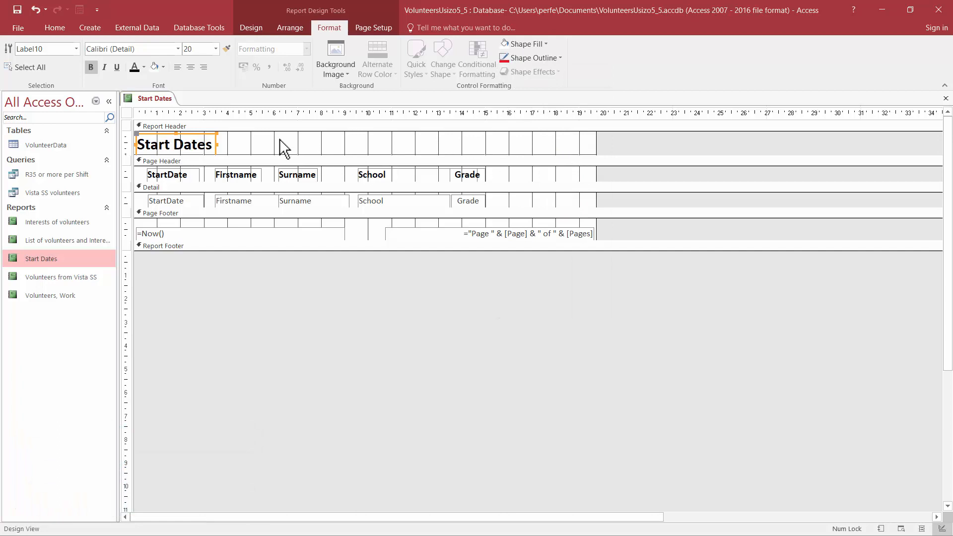
{"action": "left_click", "coordinate": [178, 49]}
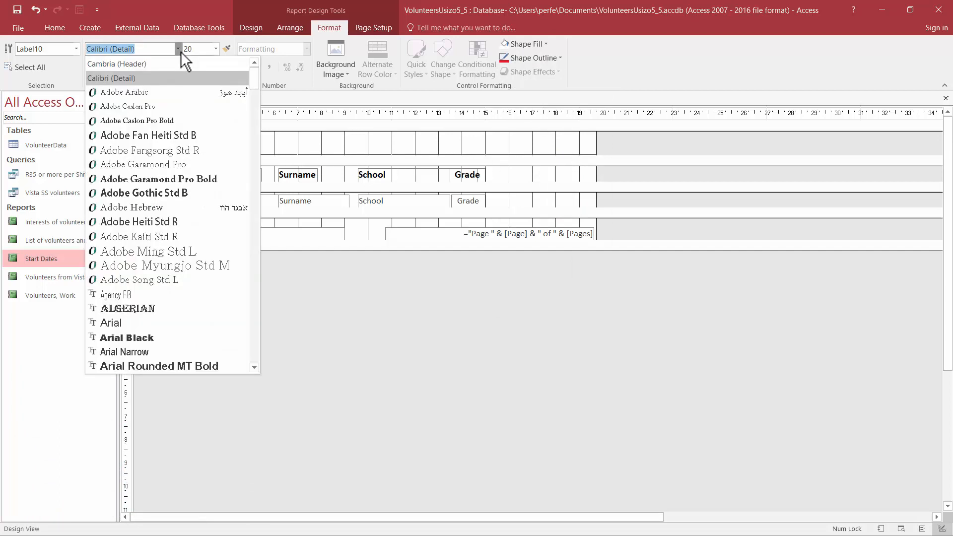
{"action": "type", "text": "Berlin Sans FB"}
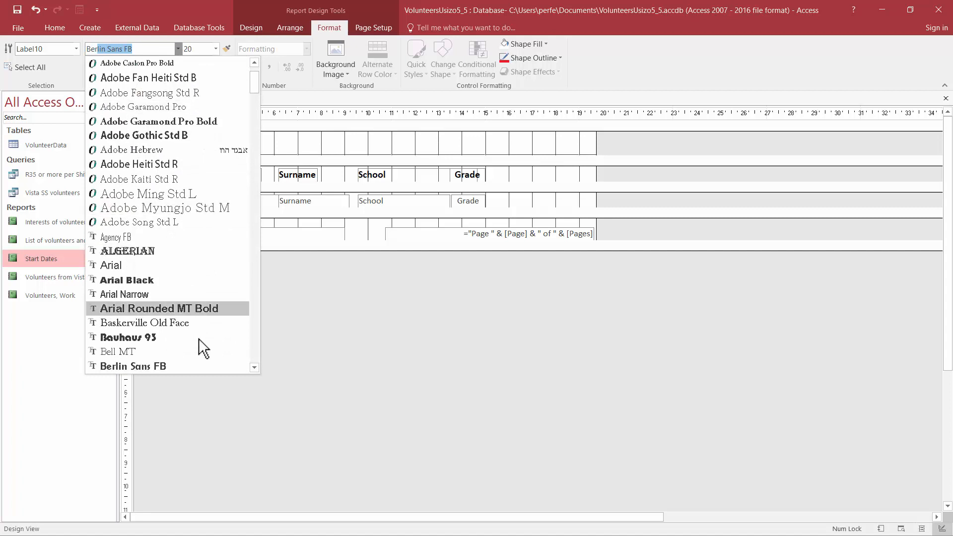
{"action": "left_click", "coordinate": [199, 366]}
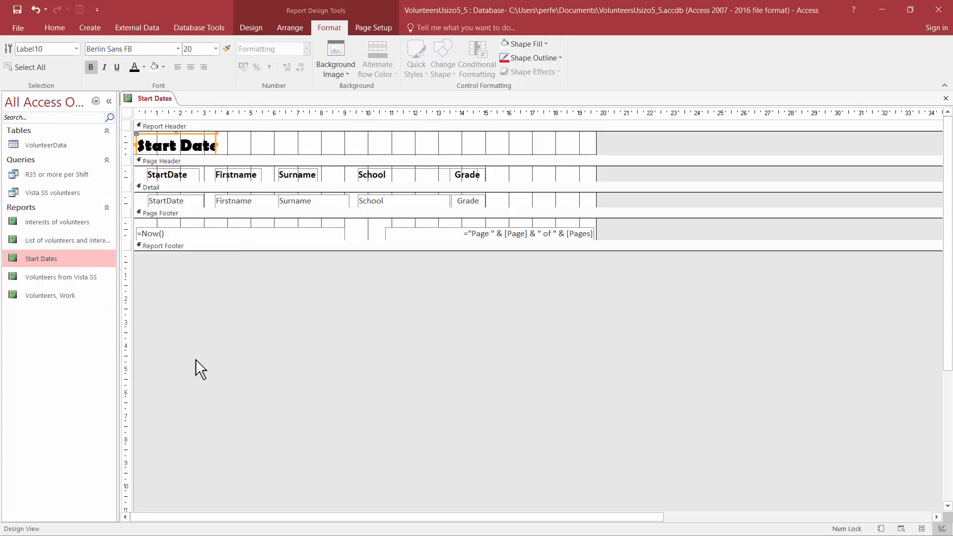
Step: Fill the Start Dates title label with light green and widen it to fit the whole title
{"action": "left_click", "coordinate": [164, 67]}
{"action": "left_click", "coordinate": [213, 117]}
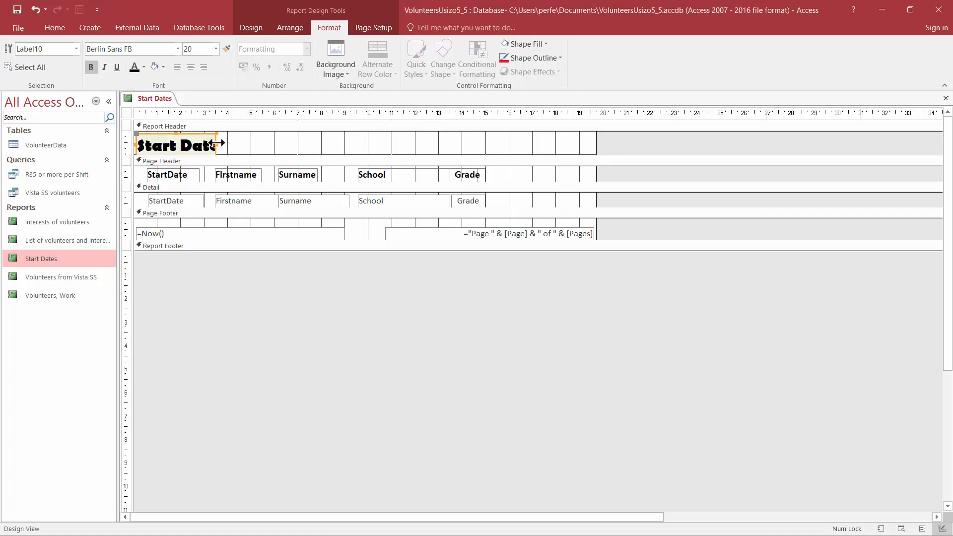
{"action": "left_click_drag", "start_coordinate": [217, 143], "coordinate": [227, 144]}
{"action": "left_click", "coordinate": [290, 147]}
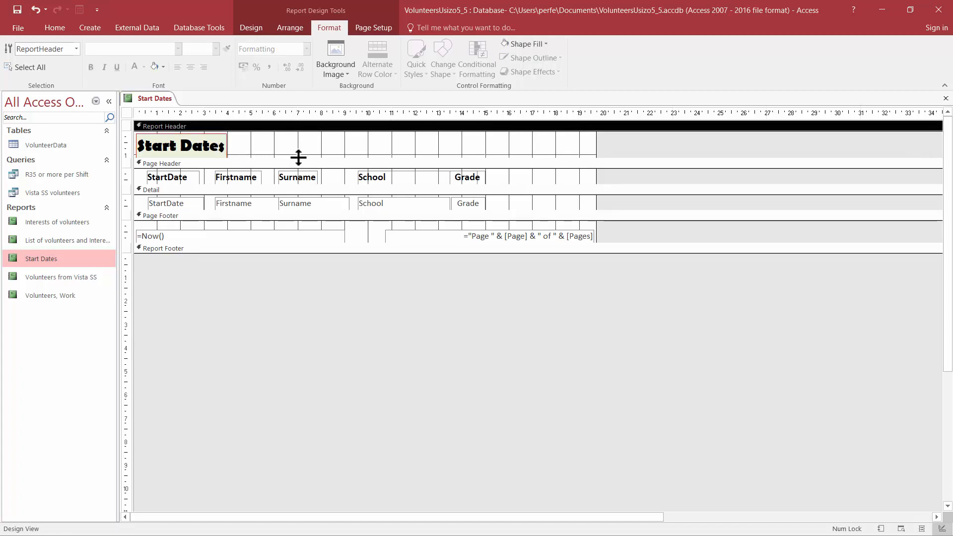
Step: Change the Firstname column heading in the Page Header to Name
{"action": "scroll", "coordinate": [298, 158], "scroll_direction": "down", "scroll_amount": 2}
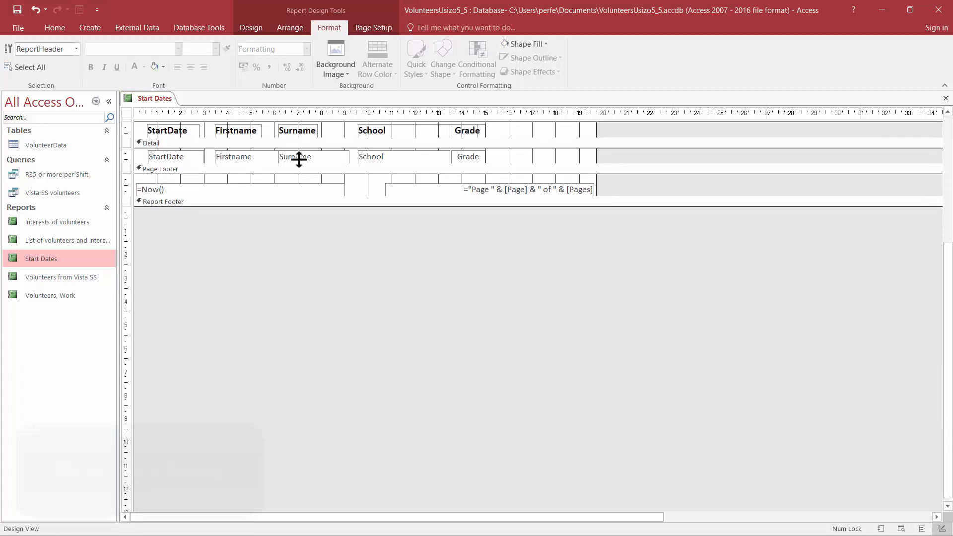
{"action": "scroll", "coordinate": [298, 155], "scroll_direction": "up", "scroll_amount": 1}
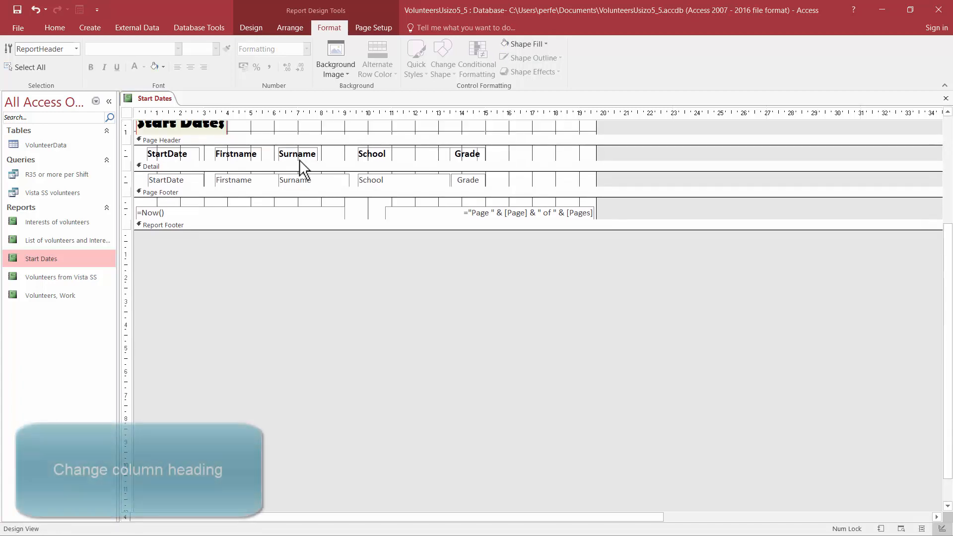
{"action": "left_click", "coordinate": [255, 158]}
{"action": "left_click", "coordinate": [239, 155]}
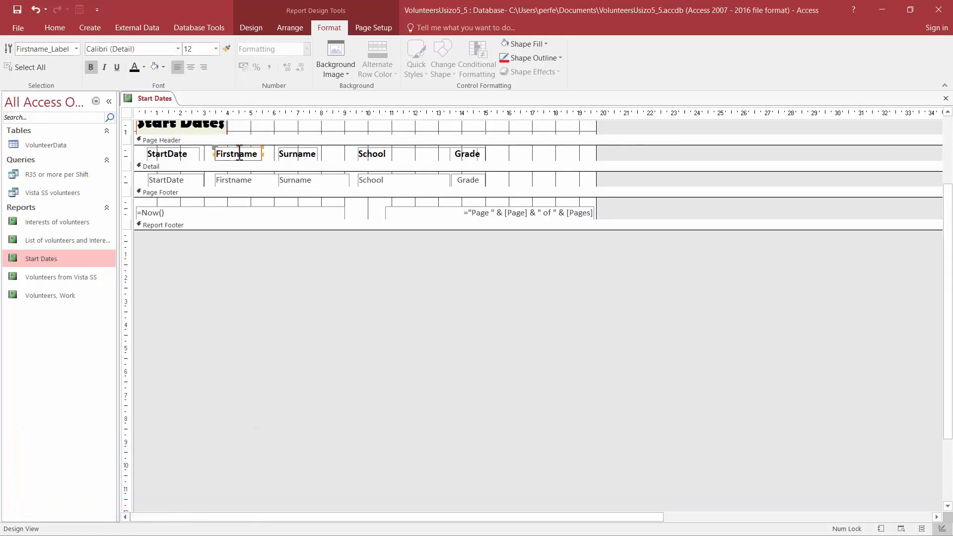
{"action": "left_click_drag", "start_coordinate": [239, 155], "coordinate": [203, 147]}
{"action": "type", "text": "N"}
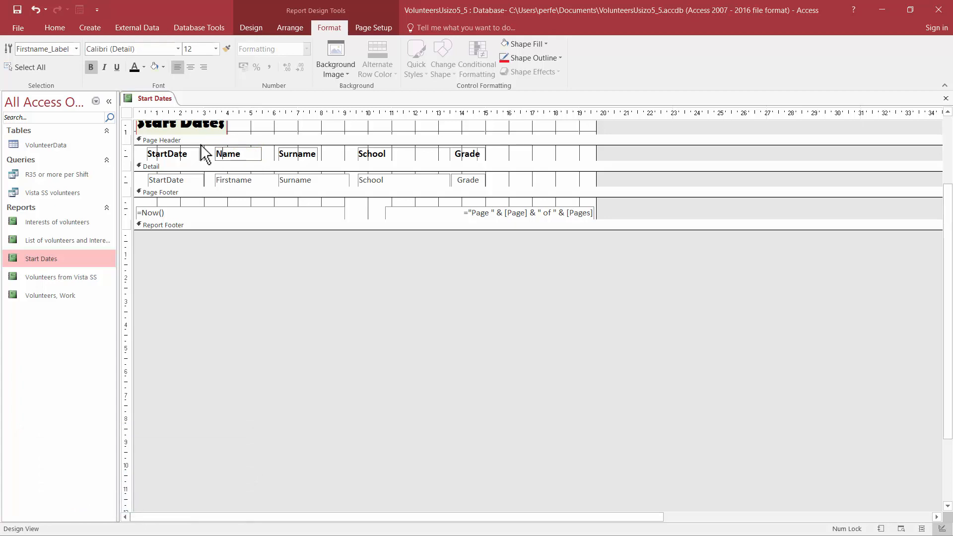
{"action": "left_click", "coordinate": [561, 156]}
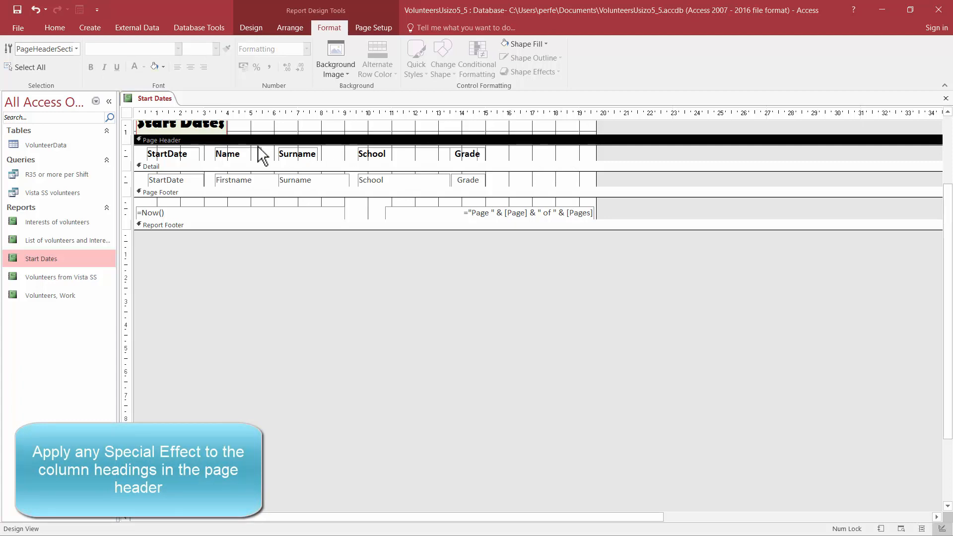
Step: Apply the sunken special effect to all five column headings in the Page Header
{"action": "left_click_drag", "start_coordinate": [545, 159], "coordinate": [151, 159]}
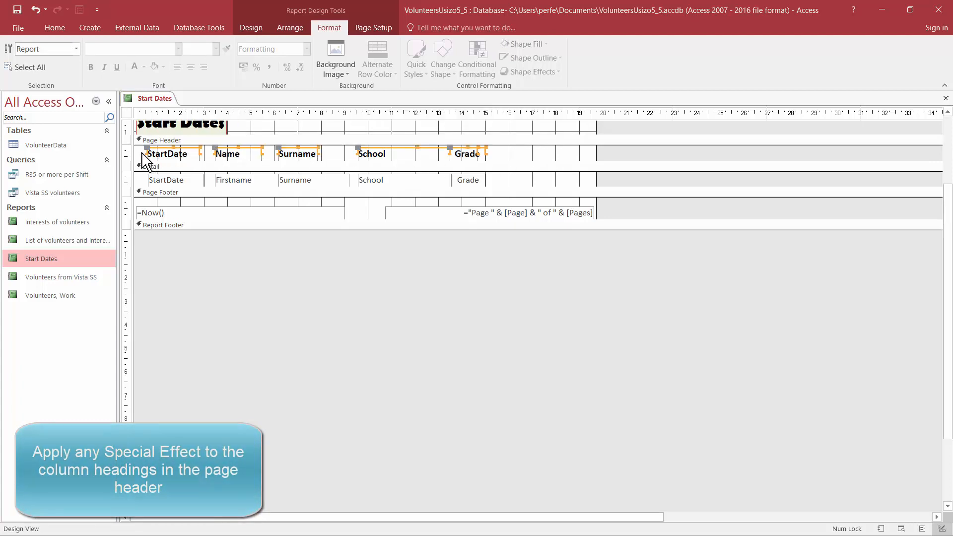
{"action": "right_click", "coordinate": [470, 155]}
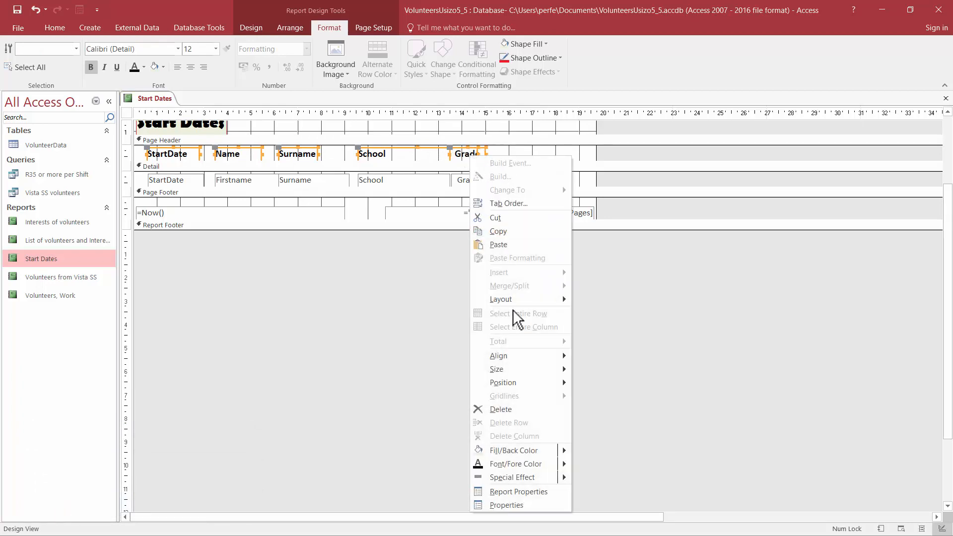
{"action": "mouse_move", "coordinate": [566, 478]}
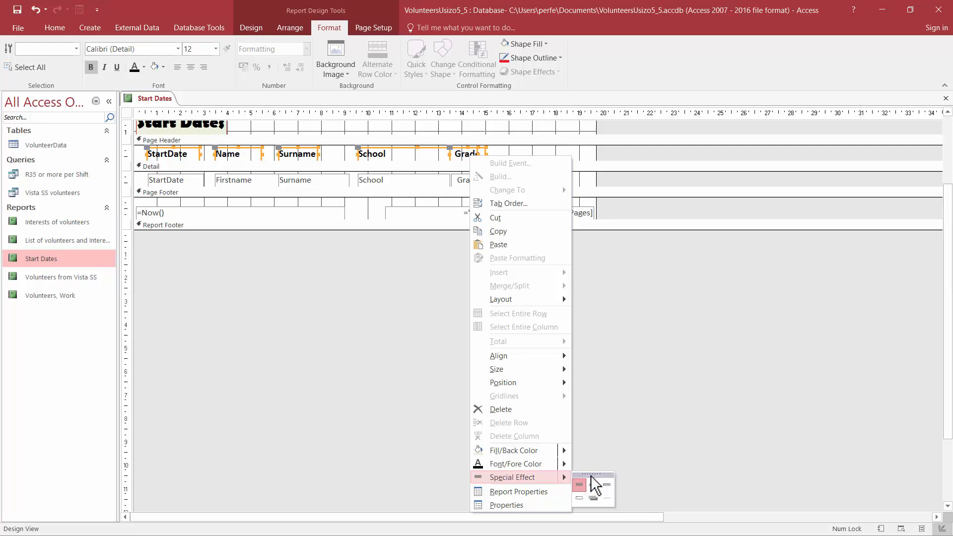
{"action": "left_click", "coordinate": [608, 485]}
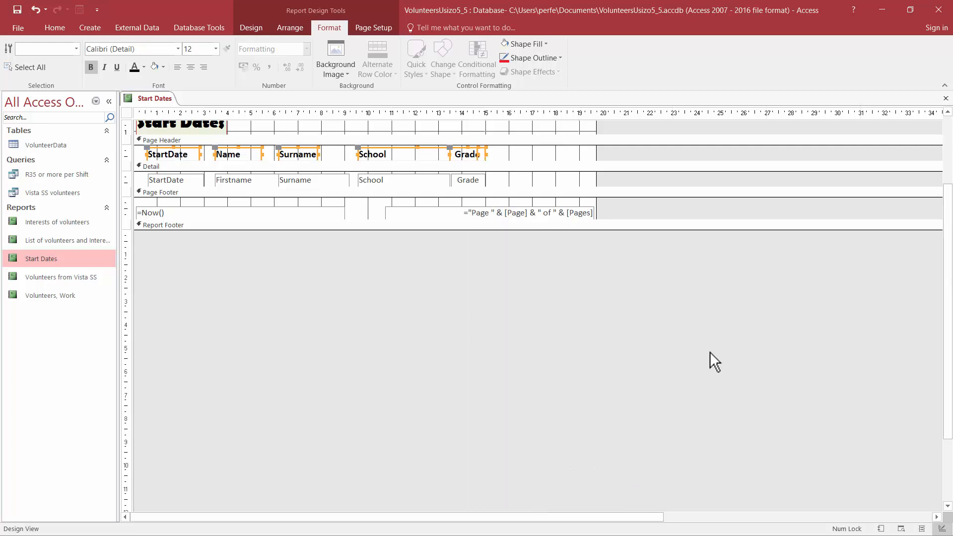
{"action": "left_click", "coordinate": [710, 351]}
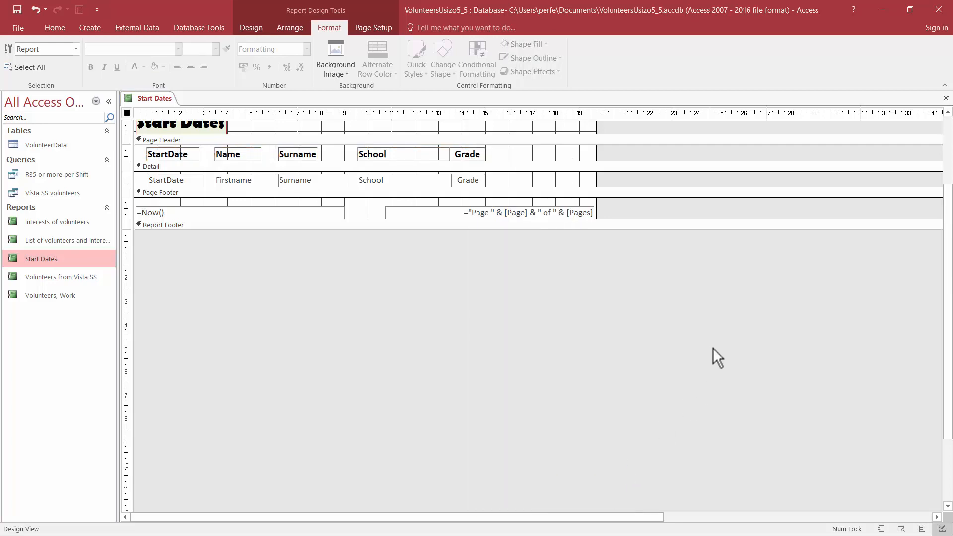
Step: Narrow the School heading so it ends just before the Grade heading, and show the report in Print Preview
{"action": "left_click", "coordinate": [406, 156]}
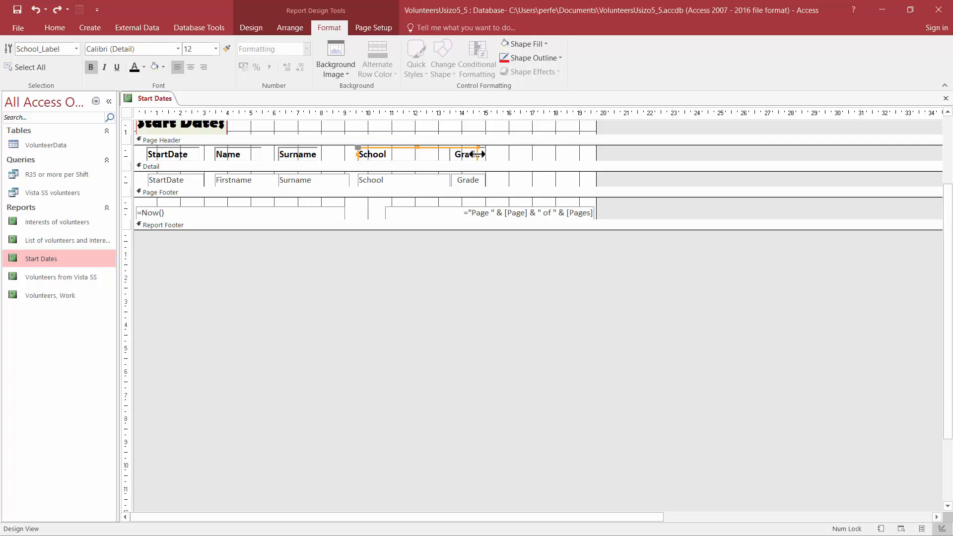
{"action": "left_click_drag", "start_coordinate": [478, 154], "coordinate": [448, 152]}
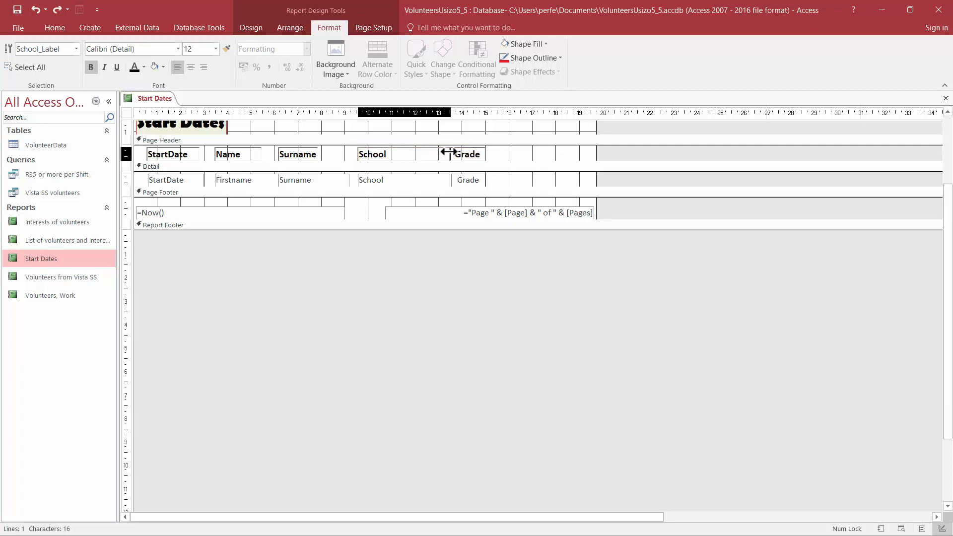
{"action": "left_click", "coordinate": [461, 275]}
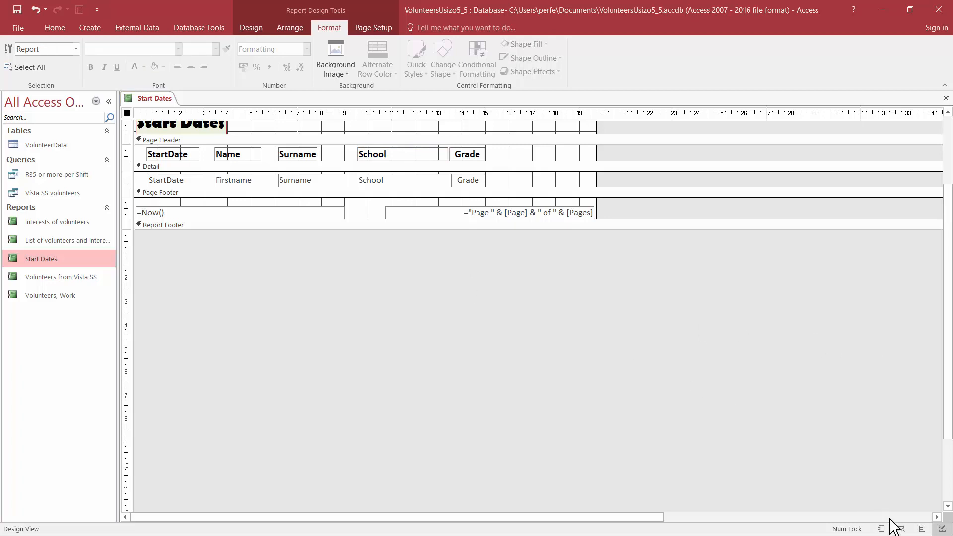
{"action": "left_click", "coordinate": [900, 529]}
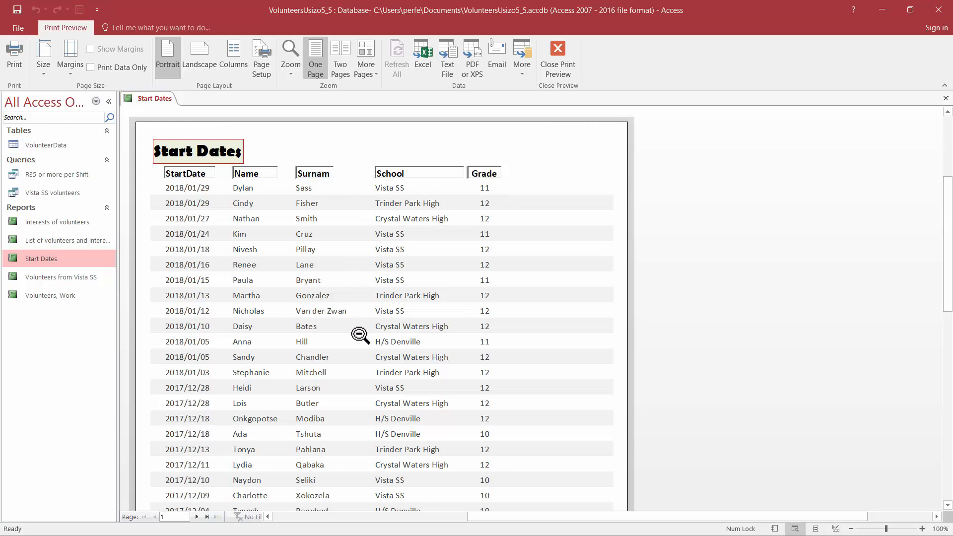
Step: Widen the Surname heading slightly in Design View so its text fits, and preview the report again
{"action": "left_click", "coordinate": [835, 529]}
{"action": "left_click", "coordinate": [313, 181]}
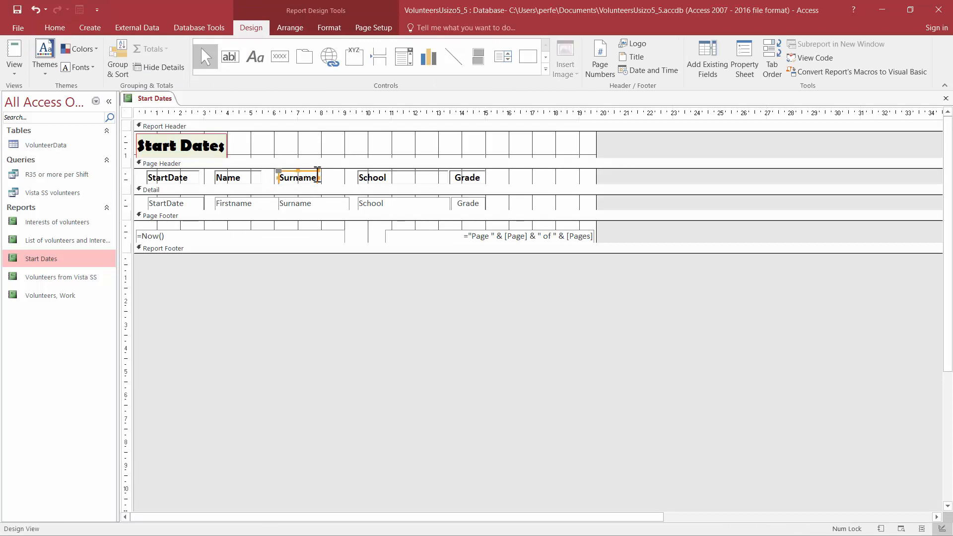
{"action": "left_click_drag", "start_coordinate": [318, 177], "coordinate": [326, 177]}
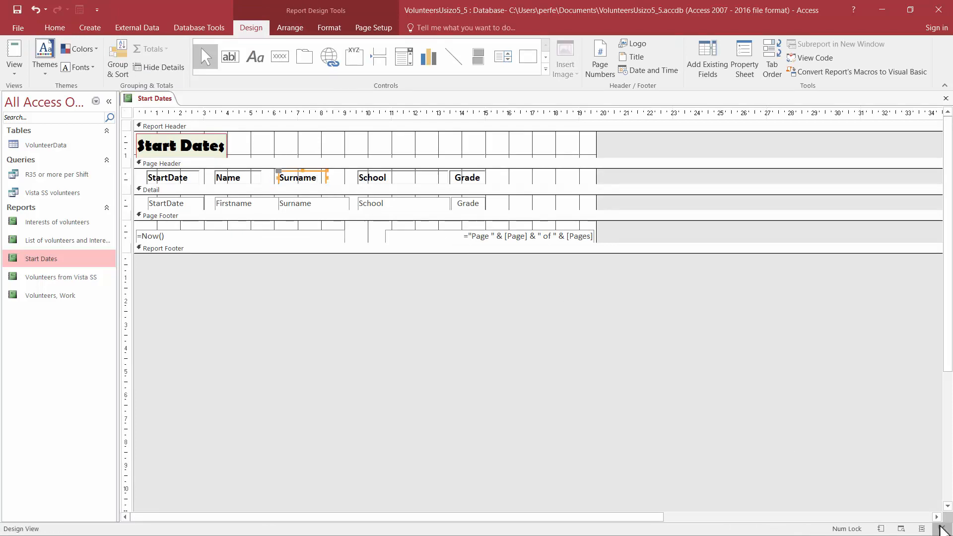
{"action": "left_click", "coordinate": [901, 529]}
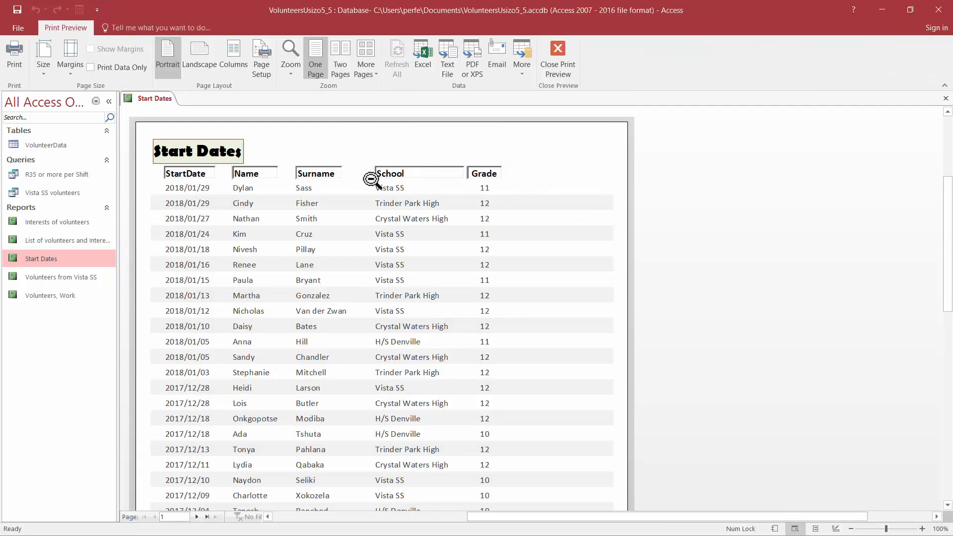